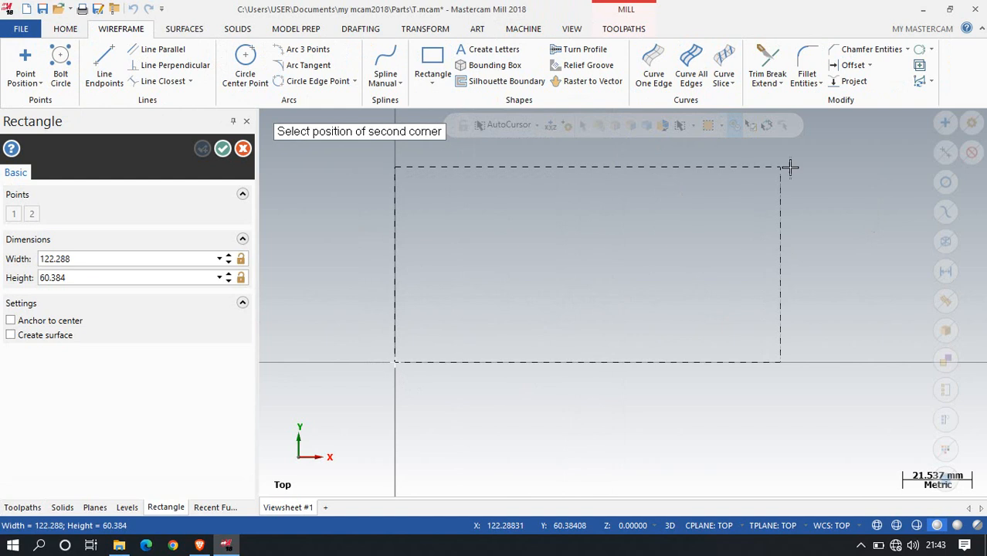
# Draw a rectangle from the origin about 60 mm high and set its width to 130 mm.
pyautogui.click(814, 168)
pyautogui.doubleClick(66, 259)
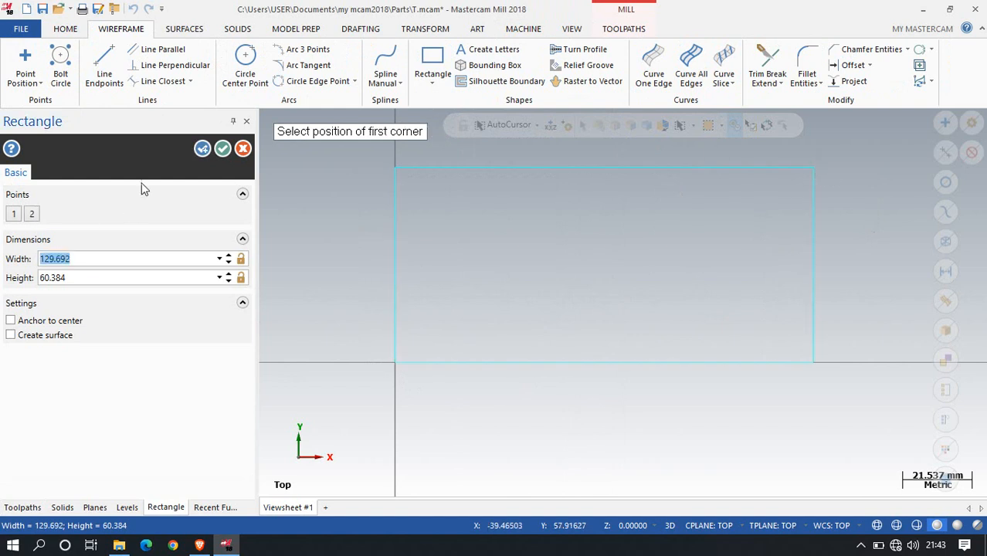
pyautogui.write('130')
pyautogui.press('Return')
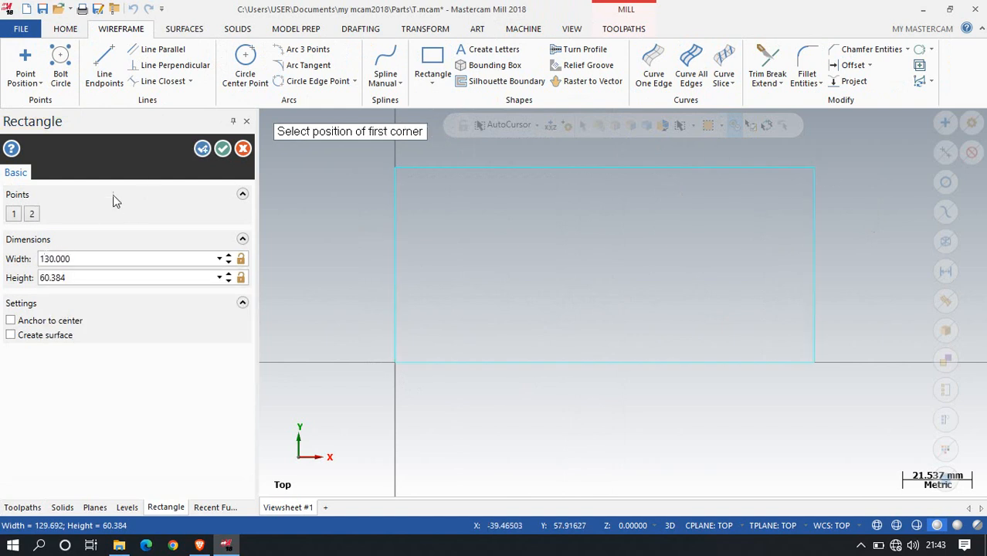
pyautogui.scroll(-1, 454, 423)
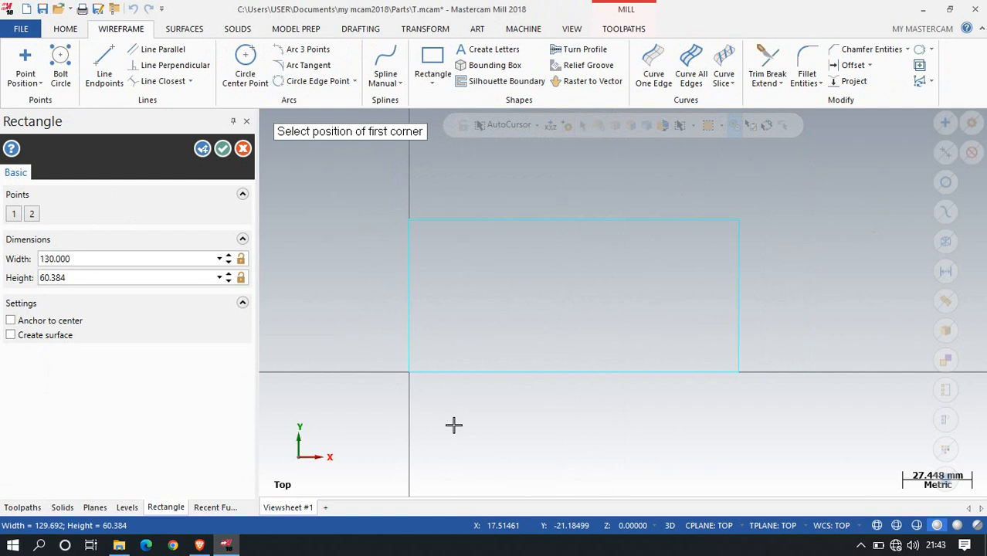
pyautogui.moveTo(453, 424); pyautogui.dragTo(420, 370, button='middle')
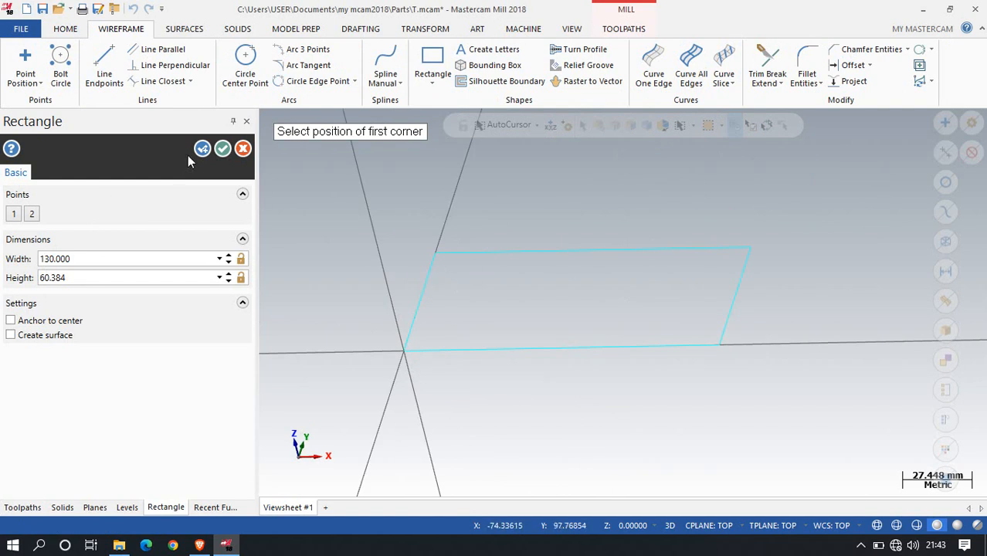
pyautogui.click(223, 149)
# Draw a center-point circle of about 7 mm radius inside the rectangle near its left edge.
pyautogui.click(239, 77)
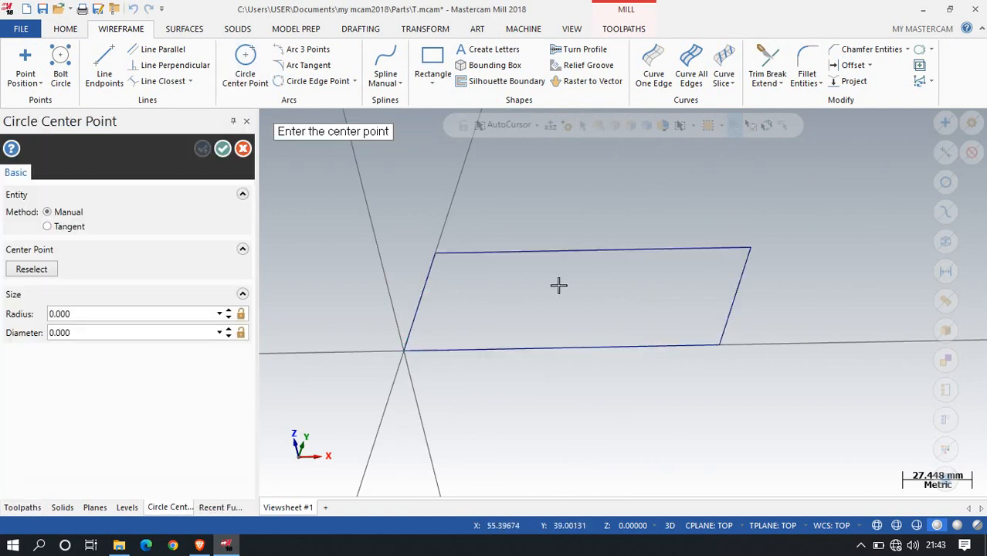
pyautogui.click(462, 284)
pyautogui.click(467, 291)
pyautogui.click(223, 149)
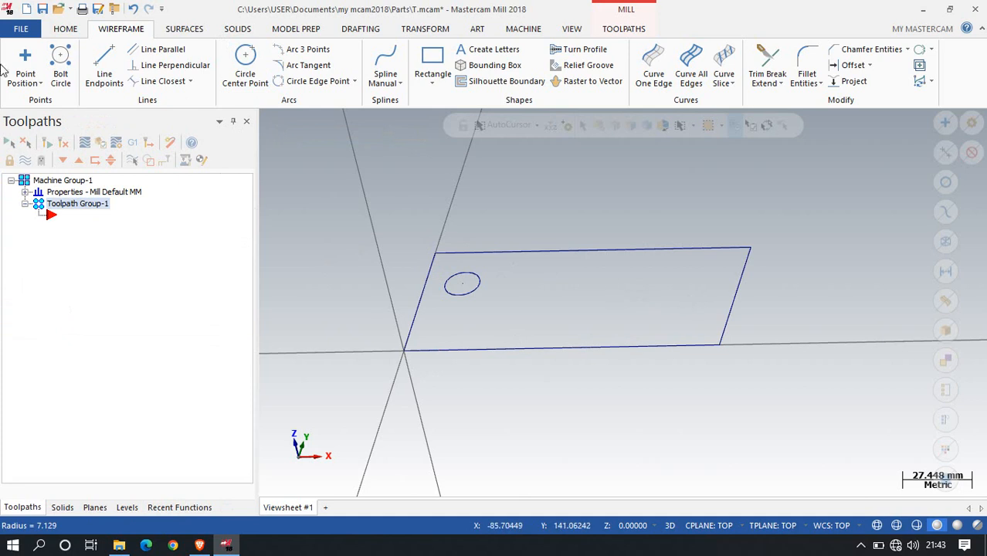
# Place five points freehand inside the rectangle to the right of the circle.
pyautogui.click(25, 58)
pyautogui.click(532, 304)
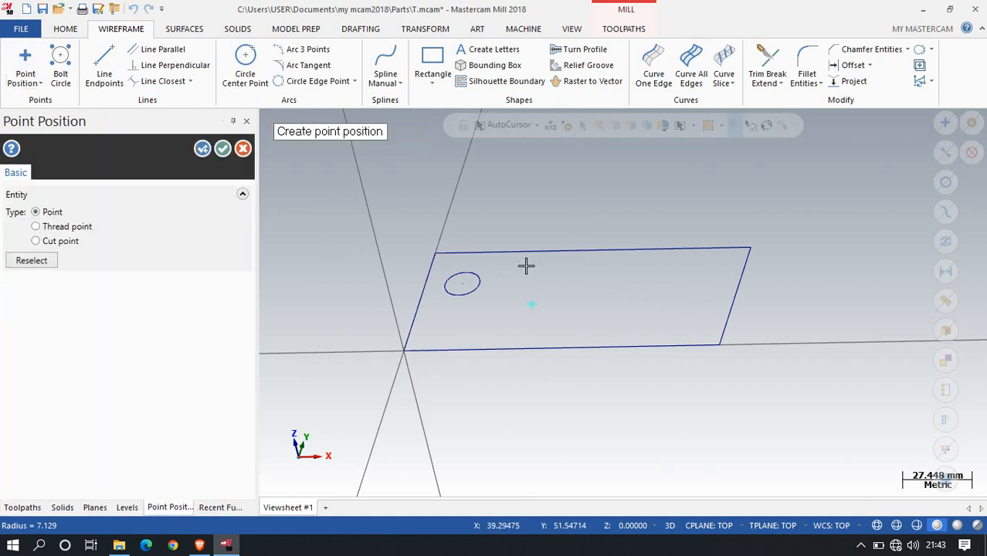
pyautogui.click(646, 290)
pyautogui.click(591, 312)
pyautogui.click(590, 284)
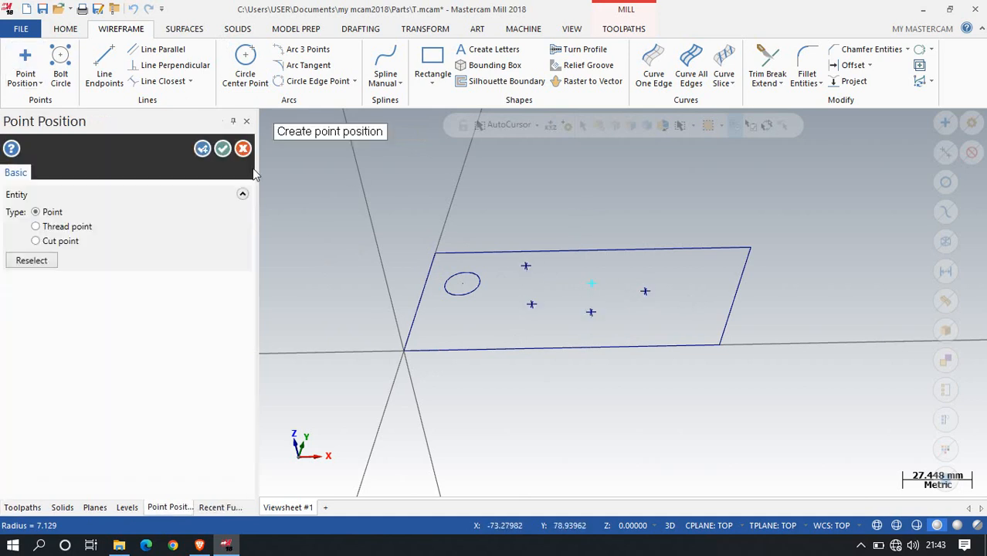
pyautogui.click(224, 149)
# Set up rectangular stock from all entities with a Z thickness of 16 mm.
pyautogui.moveTo(540, 301)
pyautogui.mouseDown(button='middle')
pyautogui.moveTo(561, 296)
pyautogui.moveTo(562, 328)
pyautogui.moveTo(537, 311)
pyautogui.moveTo(544, 293)
pyautogui.mouseUp(button='middle')
pyautogui.click(622, 29)
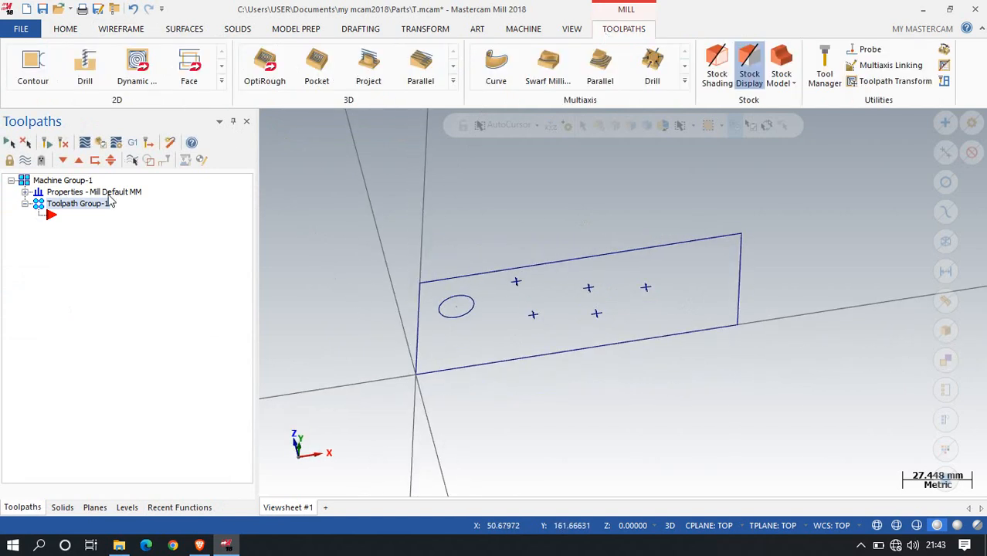
pyautogui.click(25, 191)
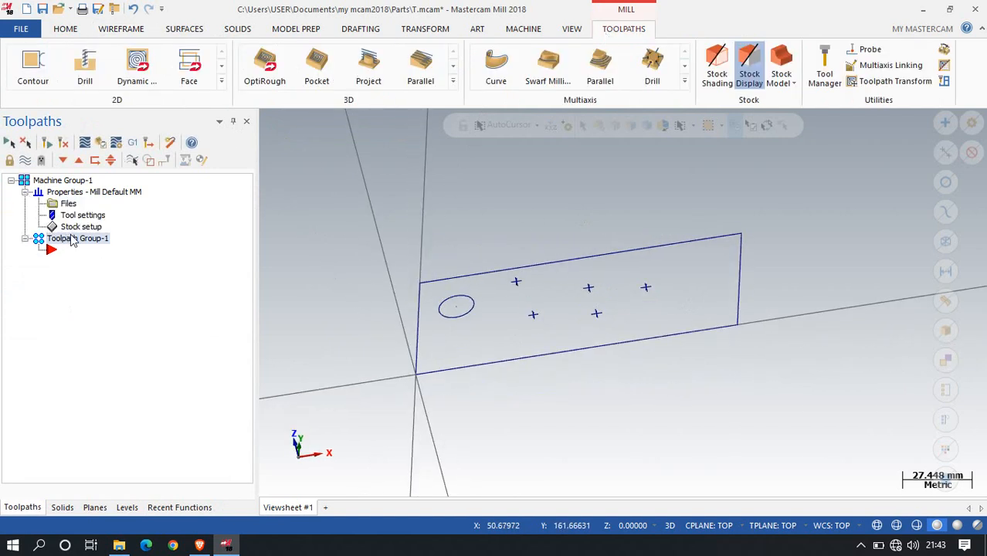
pyautogui.click(81, 226)
pyautogui.click(579, 446)
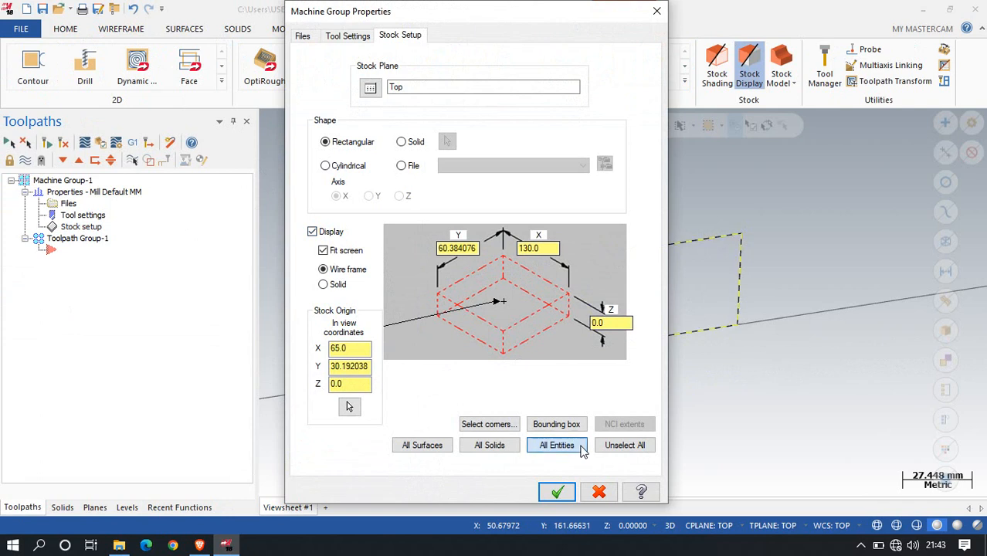
pyautogui.click(606, 323)
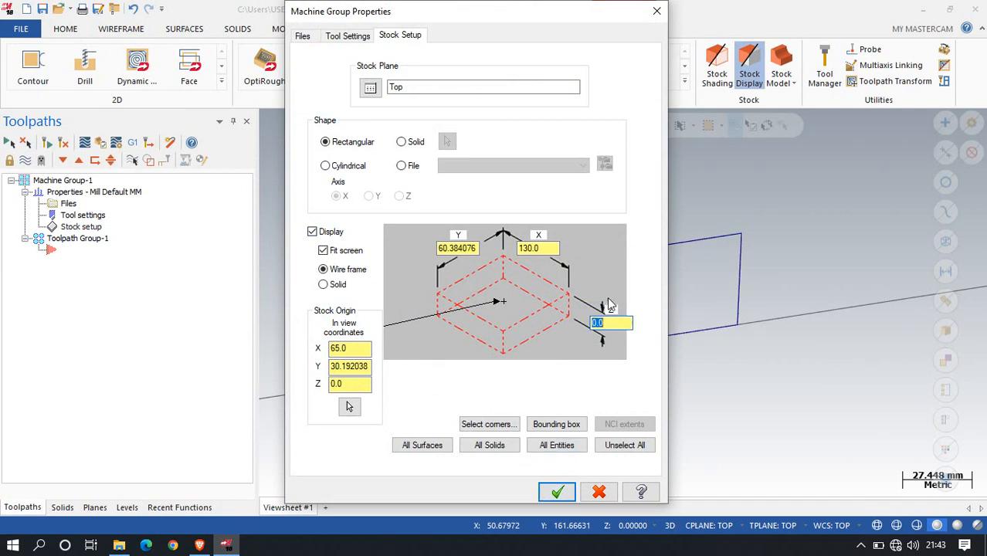
pyautogui.write('16')
pyautogui.press('Tab')
pyautogui.click(557, 493)
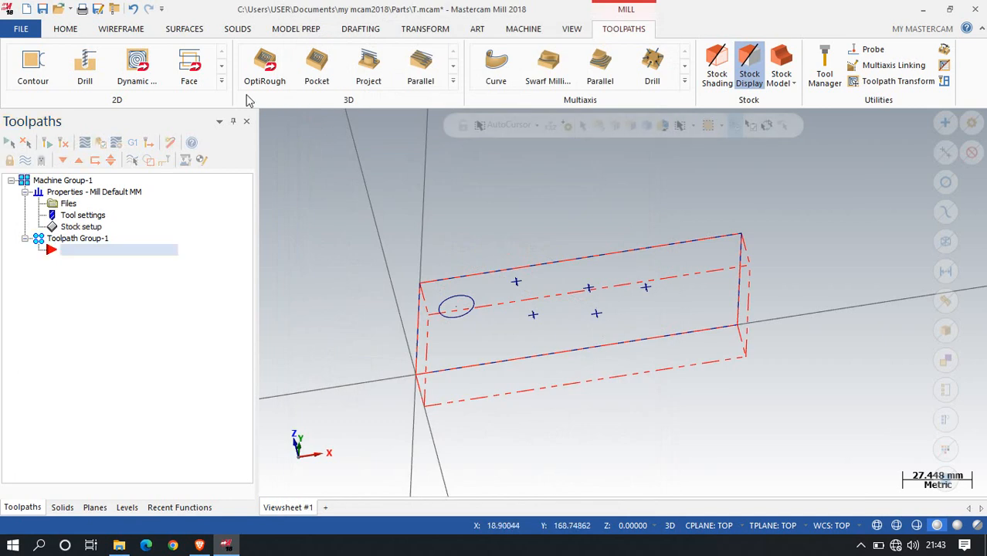
# Start a Drill toolpath and manually pick the circle's center as a drill point.
pyautogui.click(85, 66)
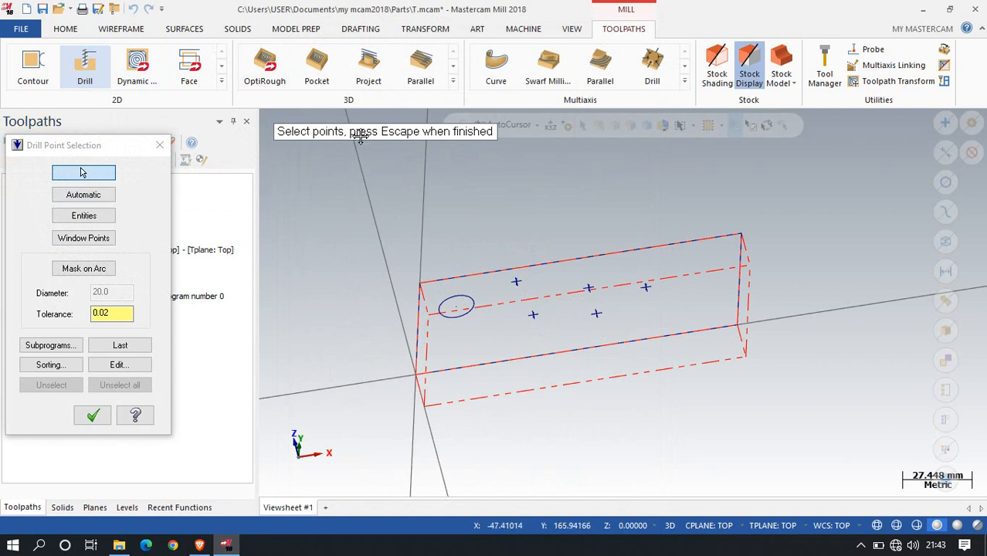
pyautogui.click(458, 313)
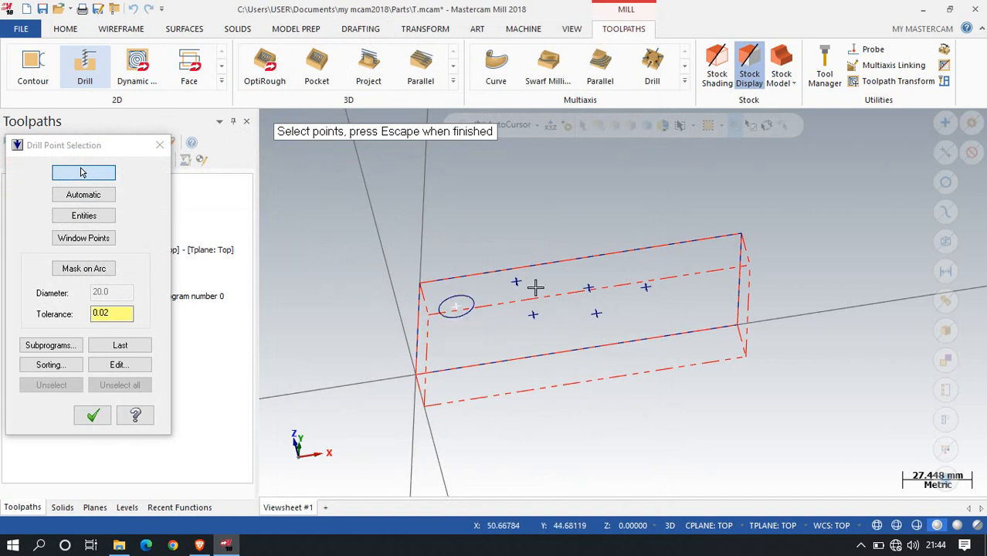
# Try automatic drill point selection from a first, second and last point, and unselect all drill points.
pyautogui.click(85, 198)
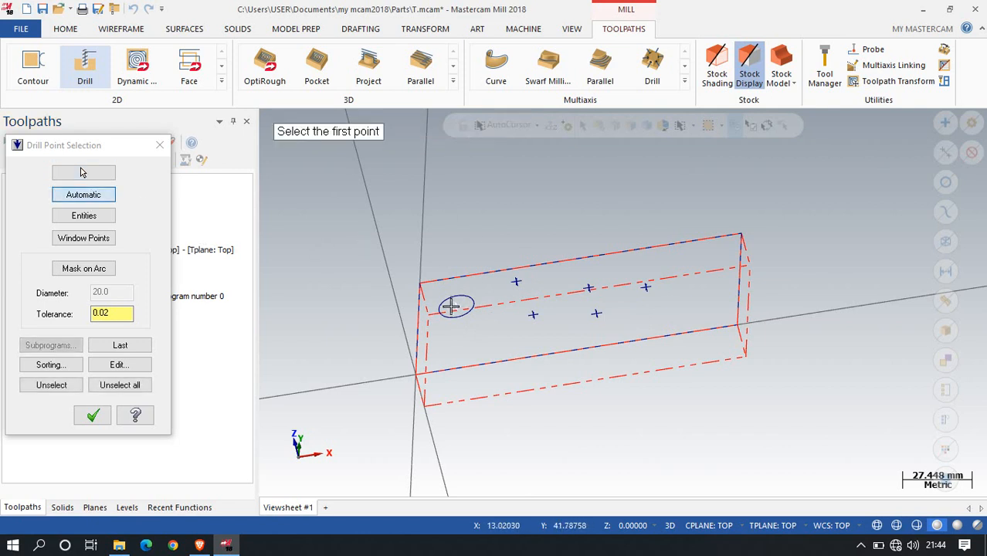
pyautogui.scroll(2, 485, 319)
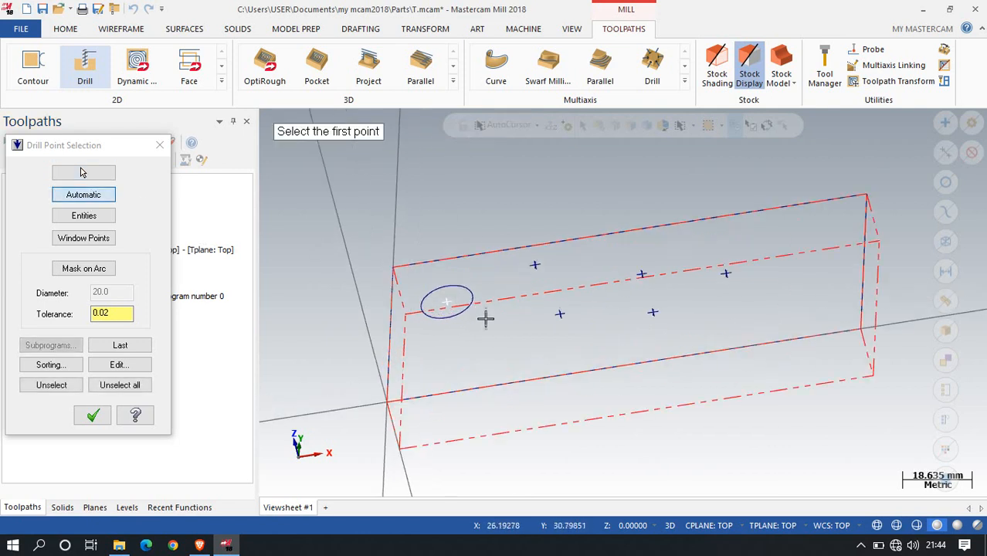
pyautogui.click(569, 313)
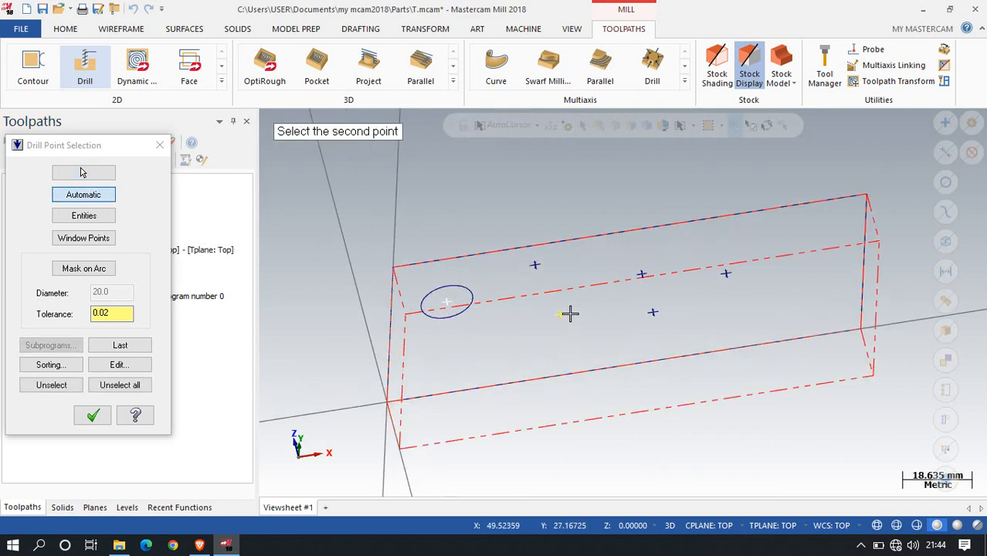
pyautogui.click(655, 311)
pyautogui.click(637, 271)
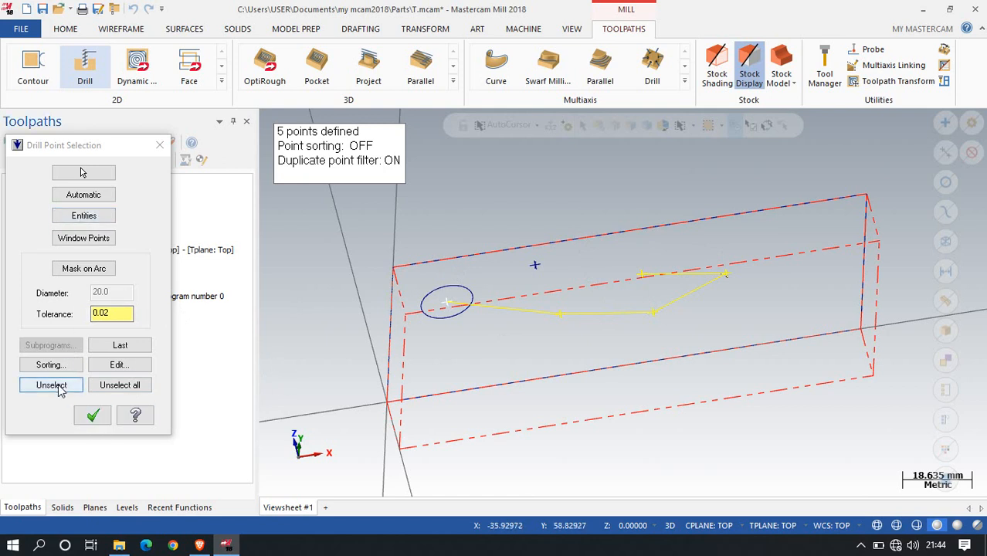
pyautogui.click(120, 385)
pyautogui.click(486, 301)
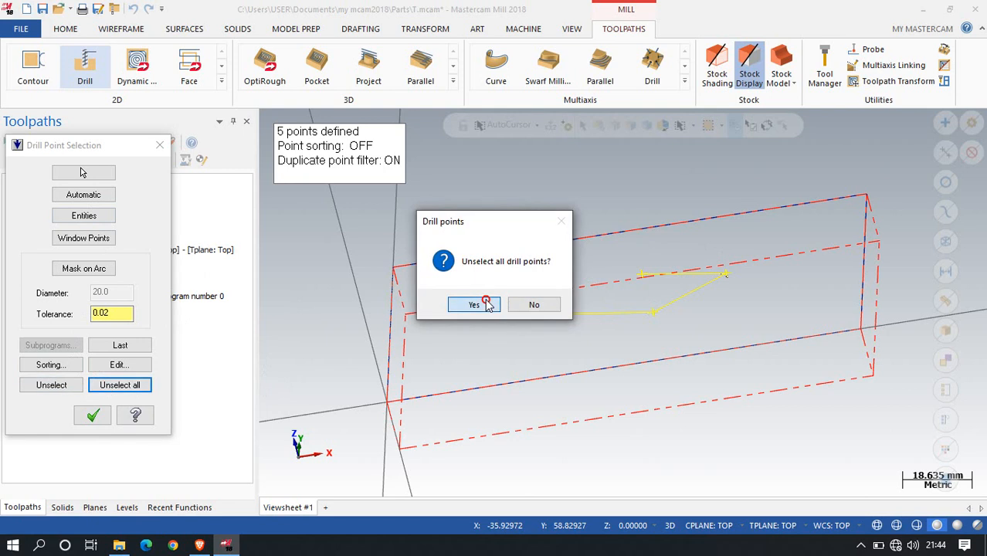
# Select drill points by entities, enclosing the circle and all five points in a window.
pyautogui.click(94, 221)
pyautogui.scroll(-2, 688, 270)
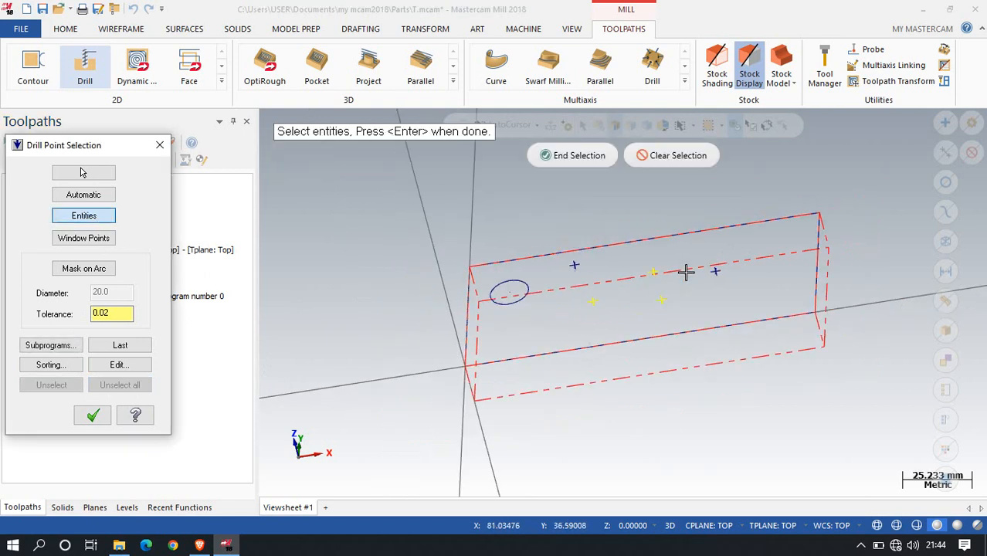
pyautogui.moveTo(437, 241); pyautogui.dragTo(842, 342)
pyautogui.click(579, 158)
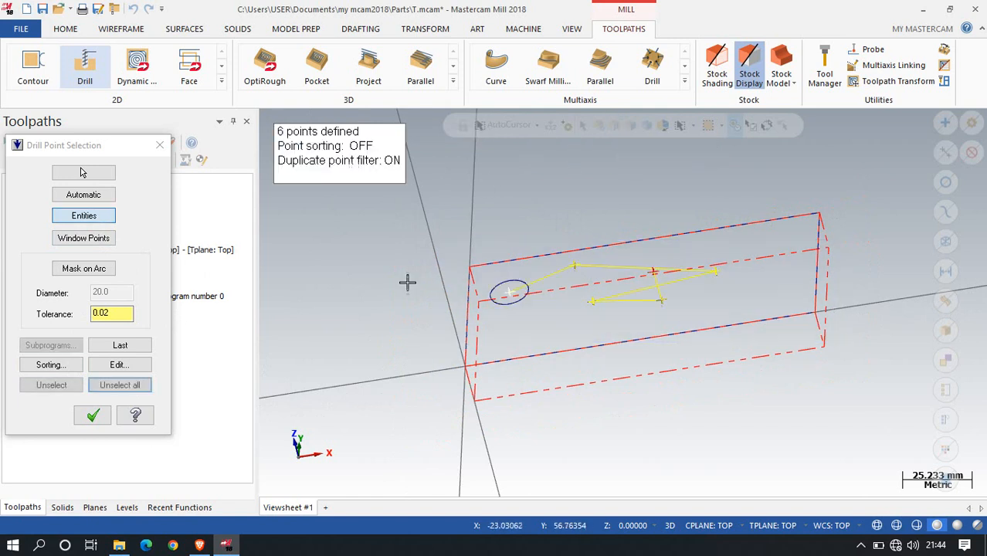
# Sort the drill points with the 2D zigzag method X+ Y-, starting at the upper left.
pyautogui.scroll(4, 617, 289)
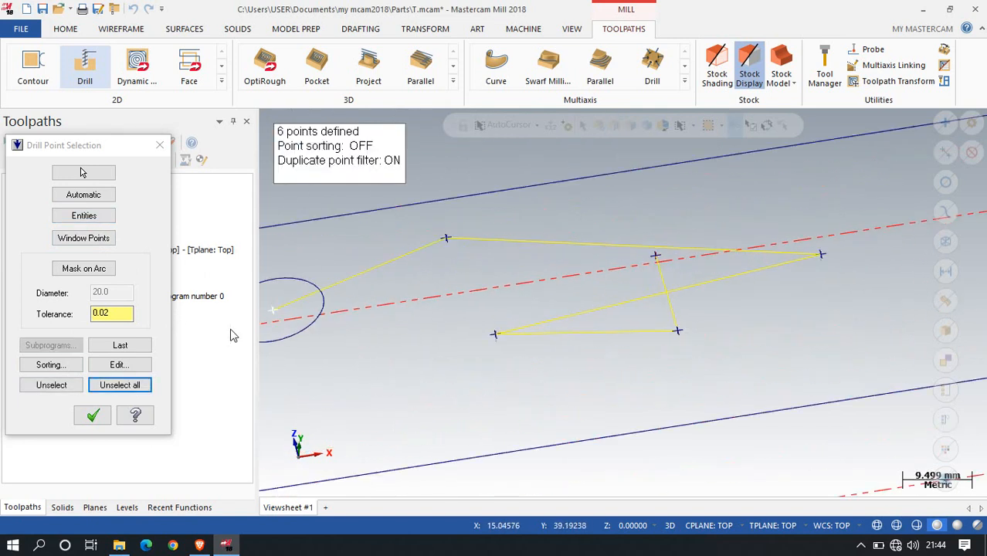
pyautogui.click(49, 365)
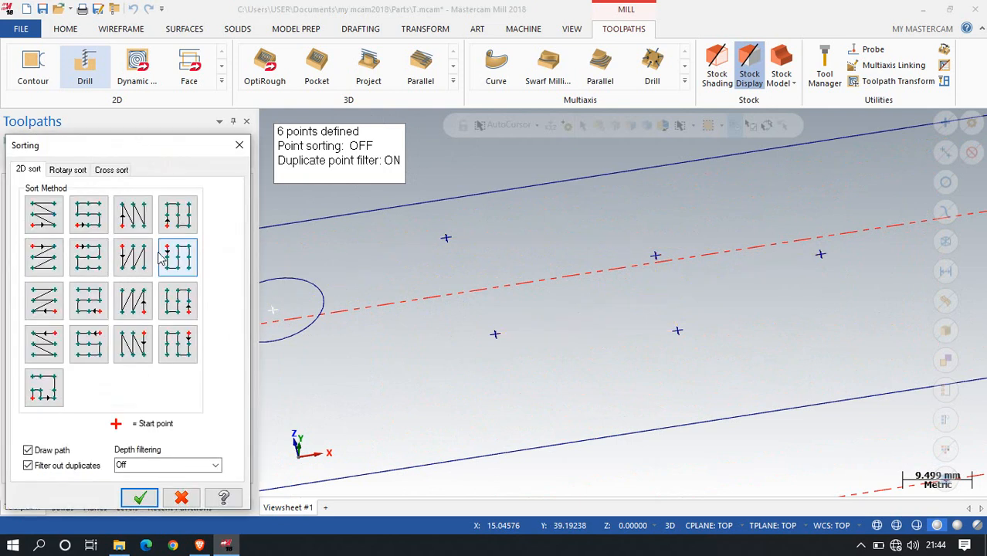
pyautogui.click(35, 222)
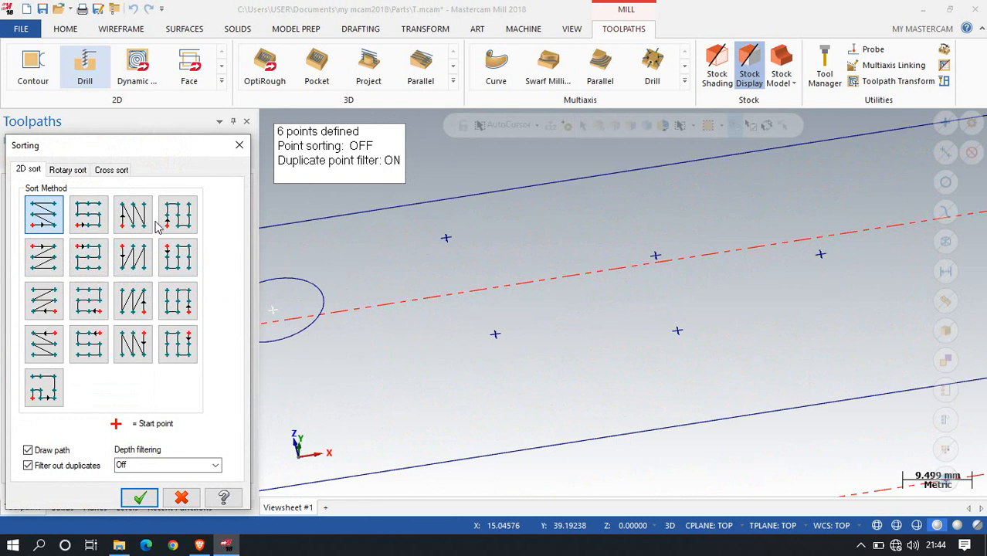
pyautogui.click(44, 257)
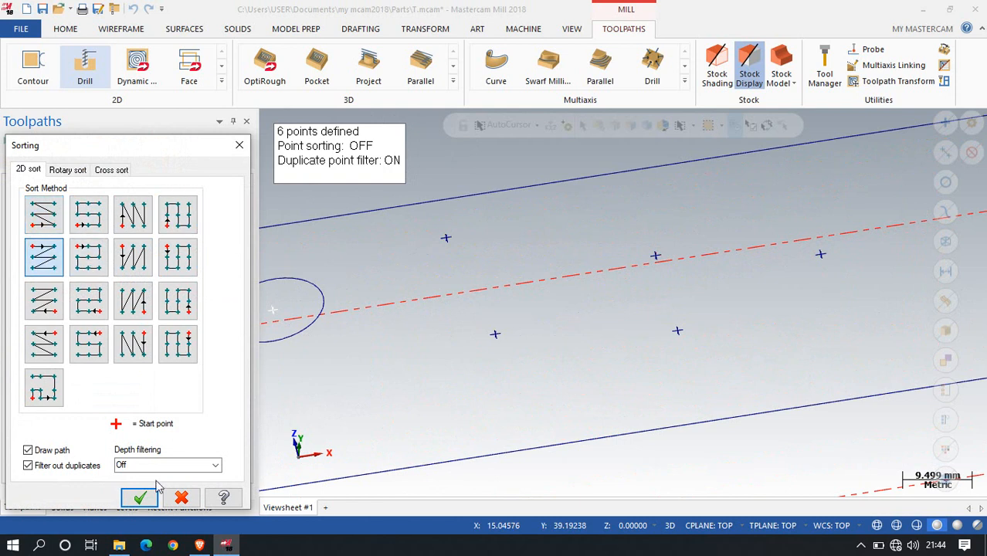
pyautogui.click(139, 498)
pyautogui.scroll(-3, 464, 290)
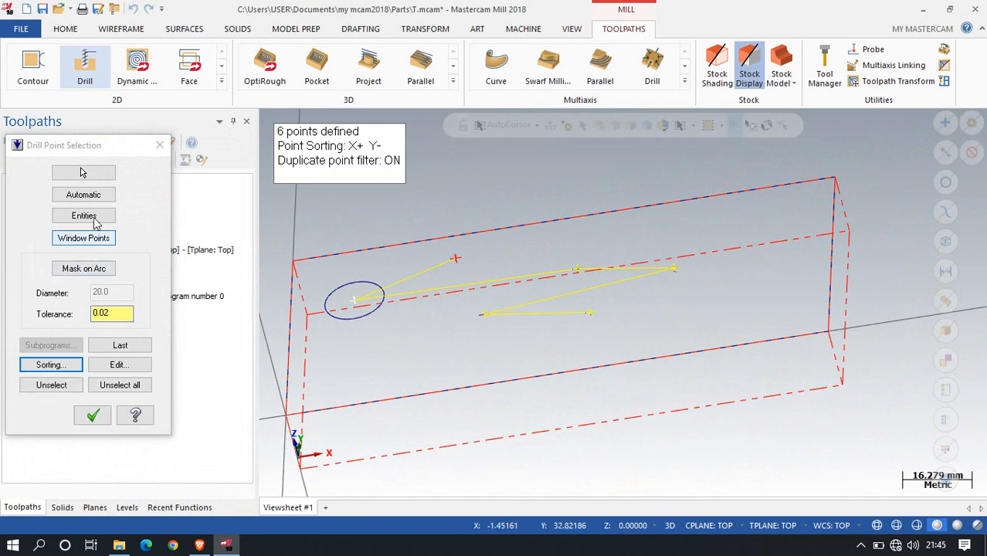
# Manually add three more drill points along the lower part of the rectangle and accept the point selection.
pyautogui.click(82, 172)
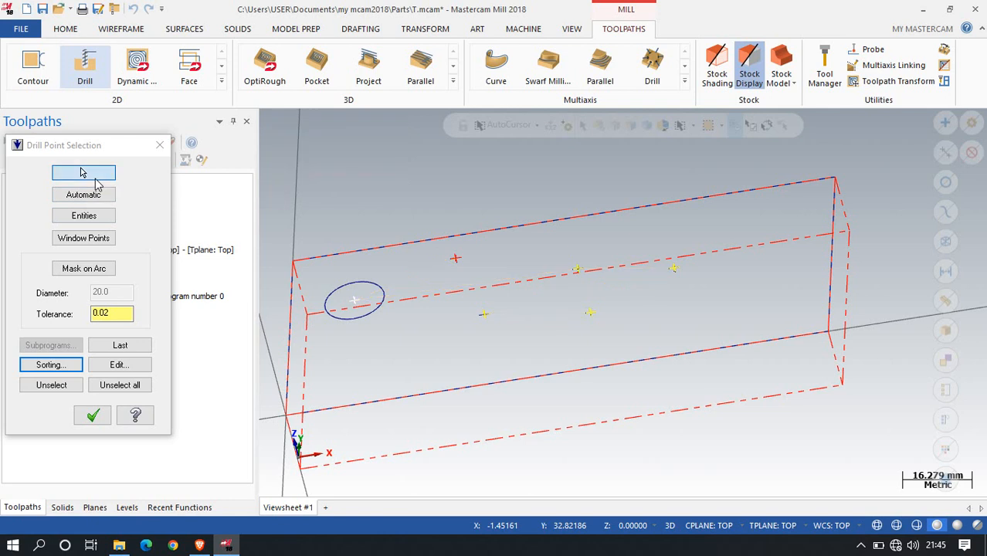
pyautogui.click(396, 360)
pyautogui.click(522, 357)
pyautogui.click(651, 338)
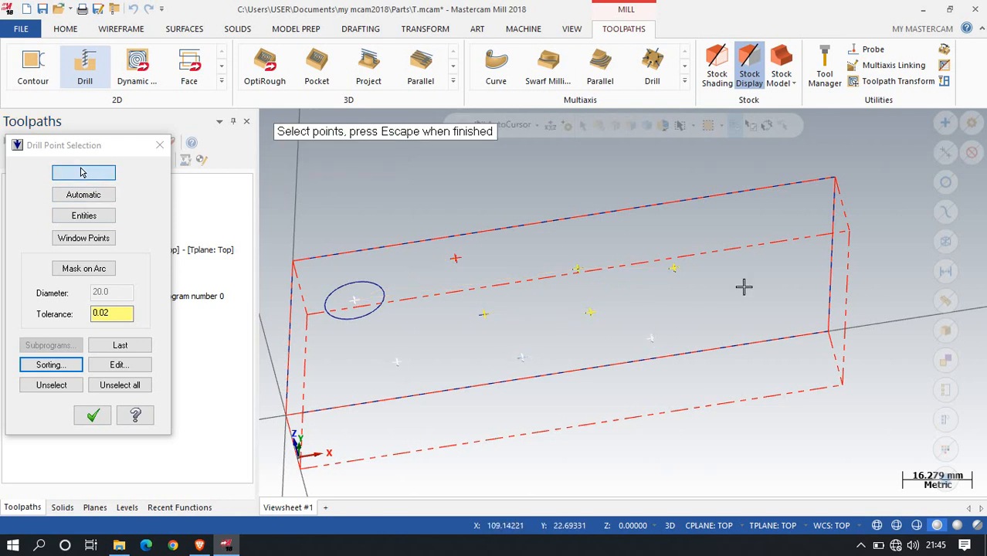
pyautogui.click(93, 417)
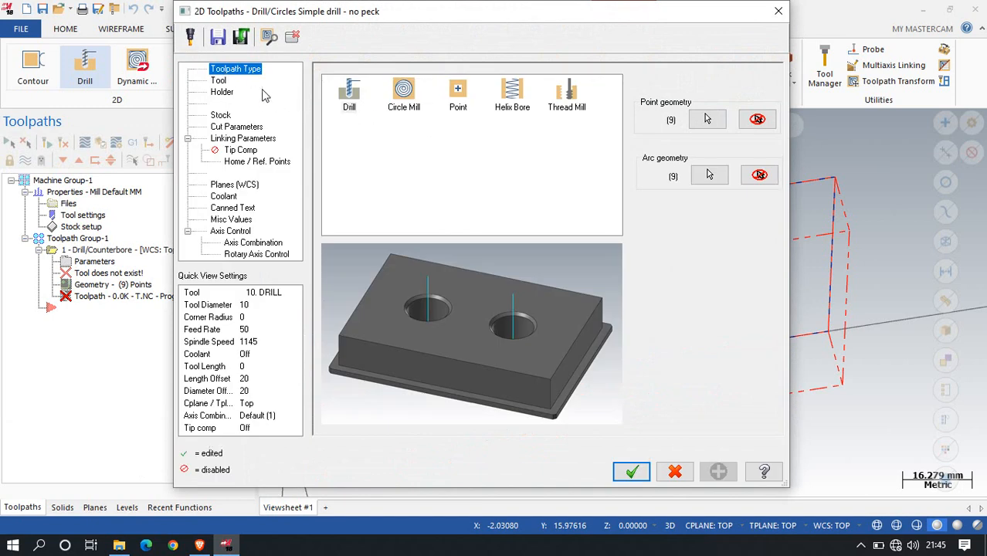
# Create a new tool of type Drill for the drilling operation and proceed to its geometry definition.
pyautogui.click(218, 80)
pyautogui.rightClick(380, 150)
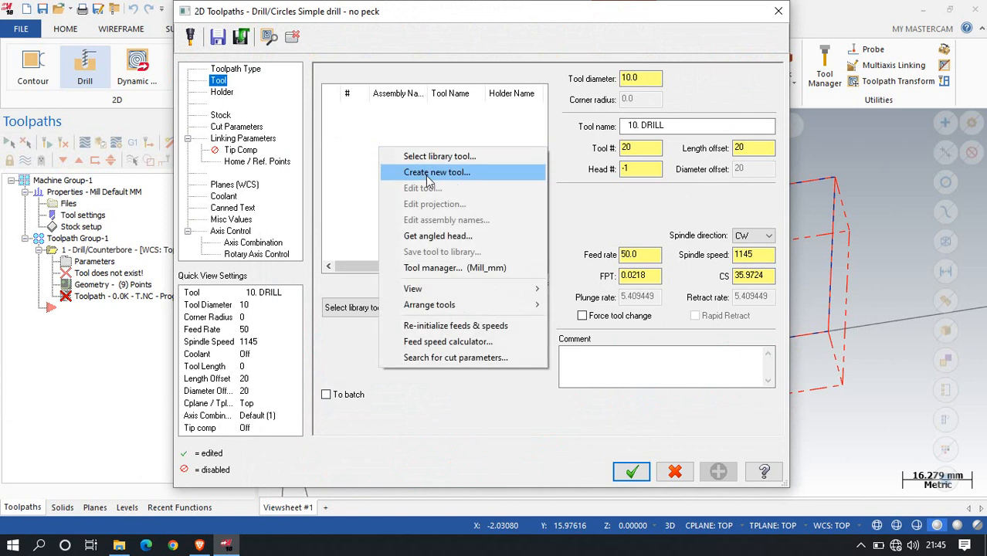
pyautogui.click(455, 173)
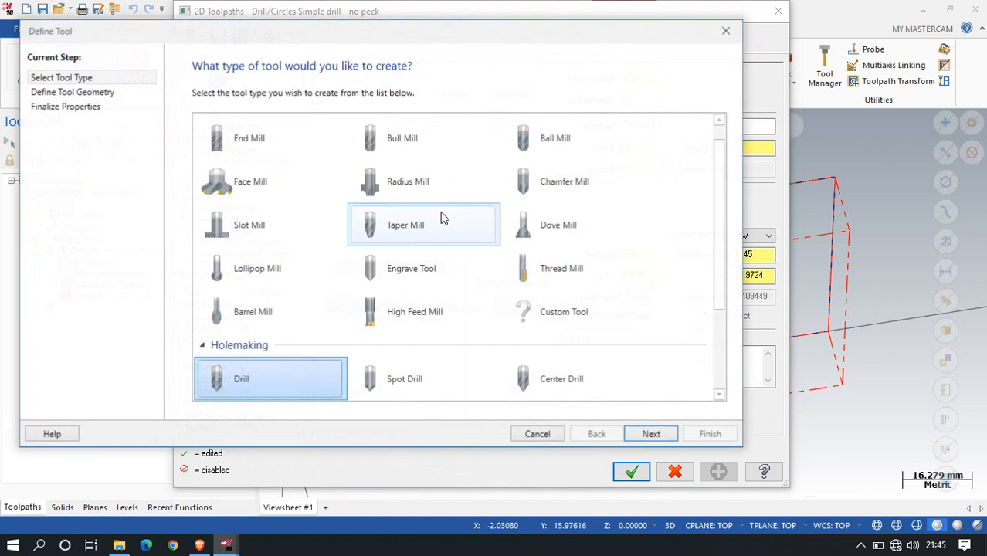
pyautogui.click(251, 151)
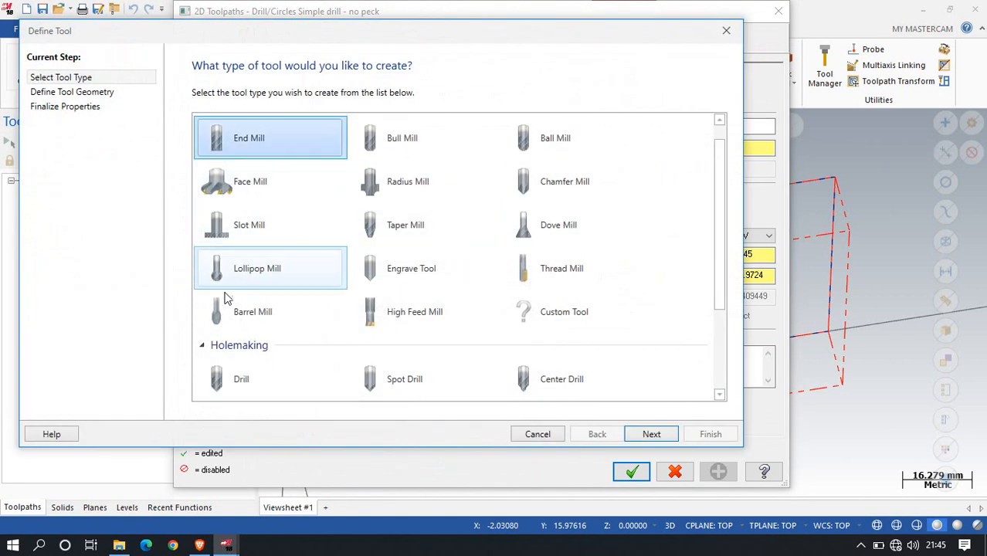
pyautogui.click(234, 389)
pyautogui.click(645, 435)
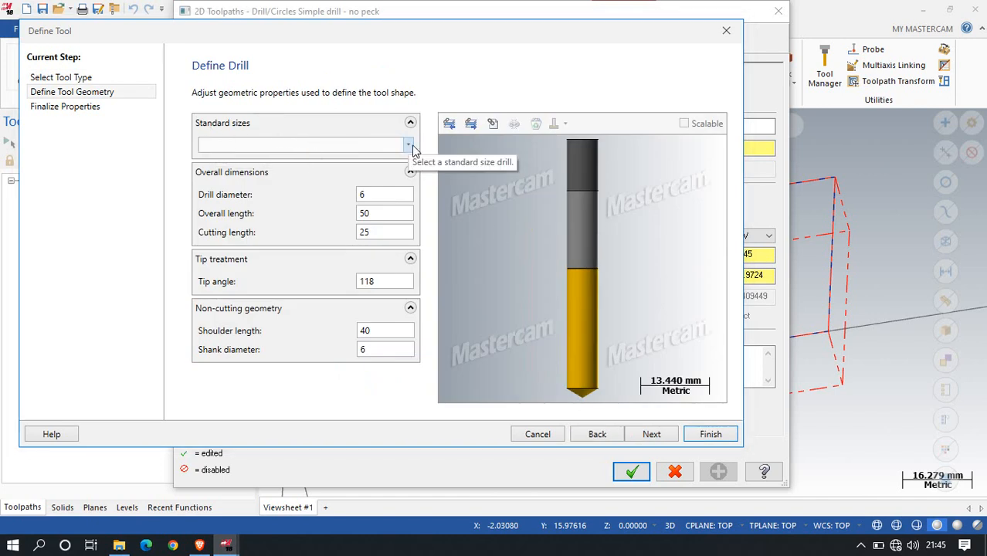
# Try the 6.25 standard drill size for the new tool.
pyautogui.write('6')
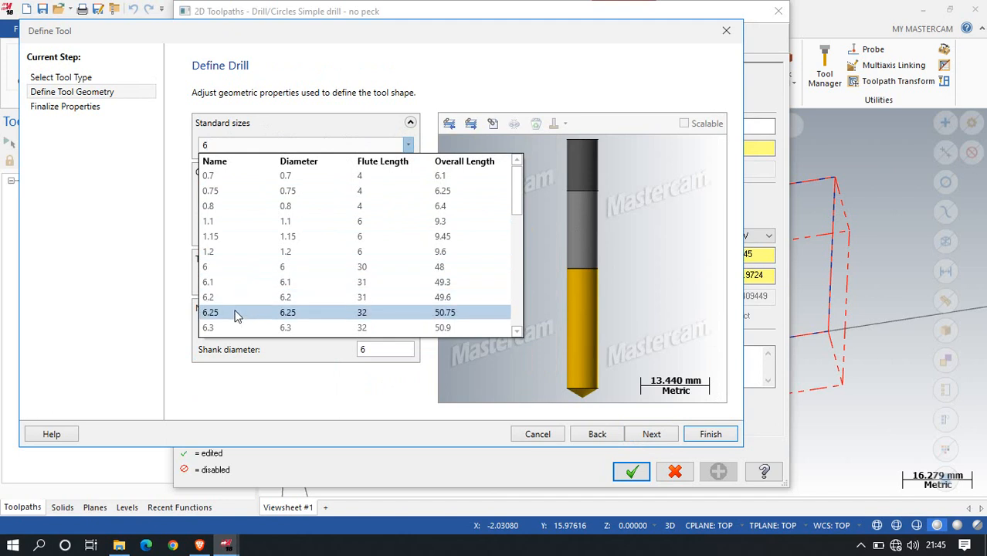
pyautogui.scroll(-9, 234, 311)
pyautogui.scroll(7, 222, 223)
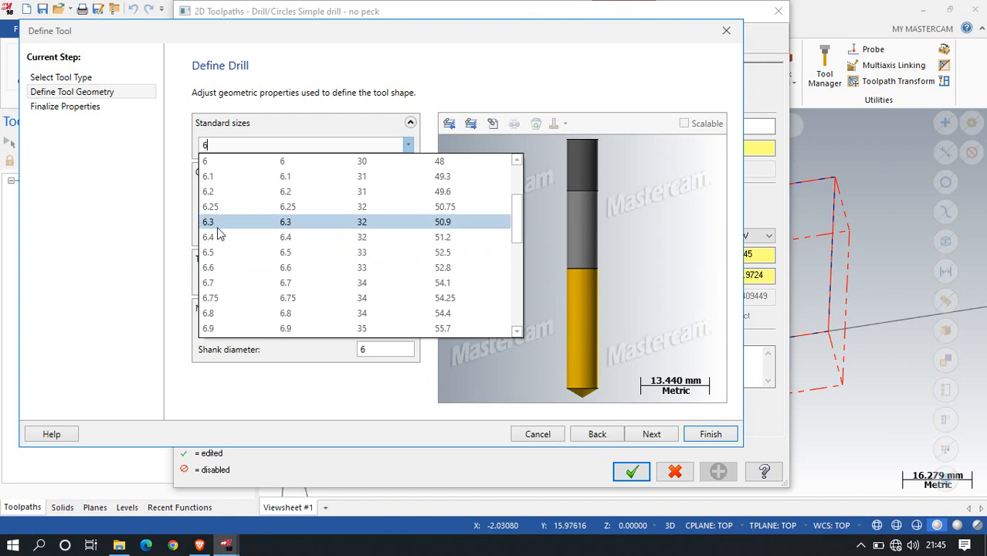
pyautogui.click(217, 207)
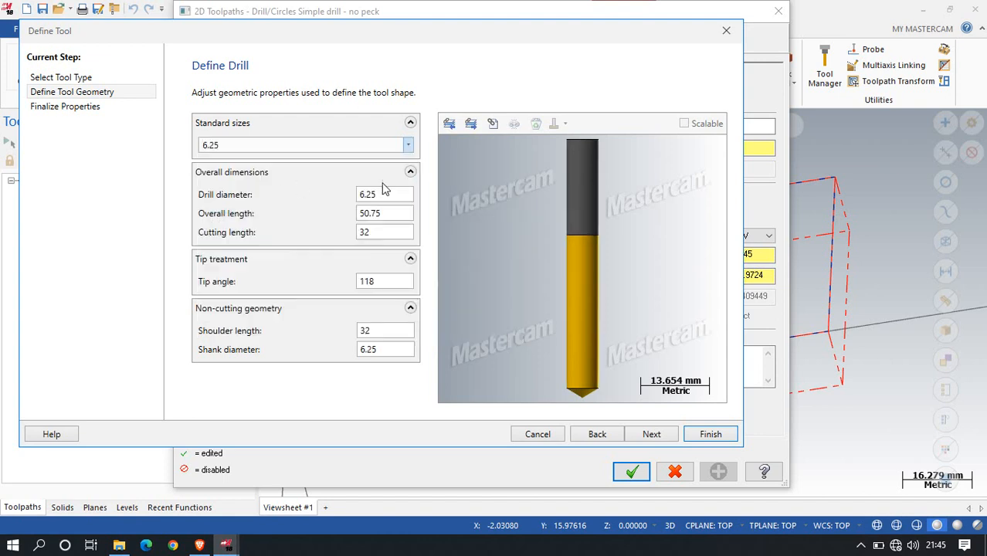
# Choose the 7.2 standard drill size and finish the tool definition.
pyautogui.click(401, 151)
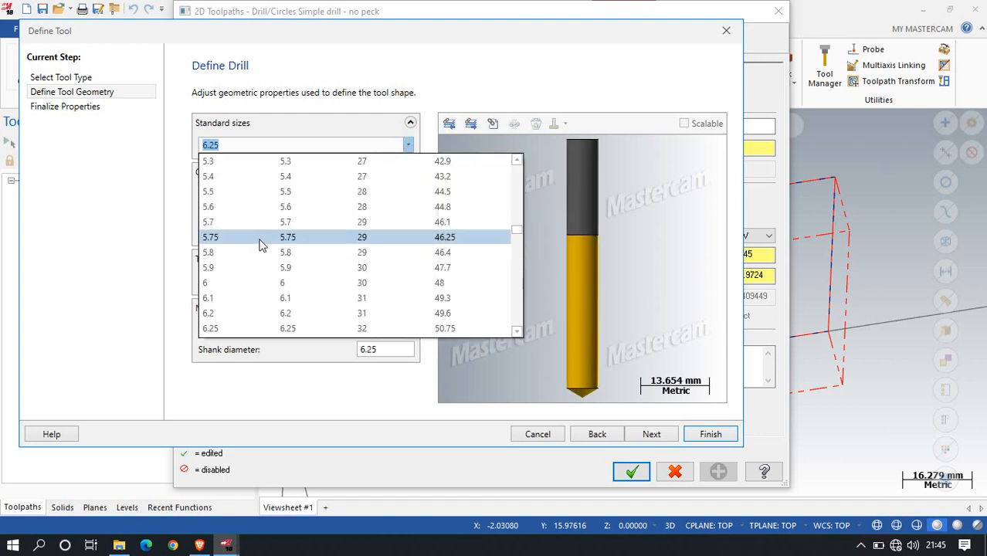
pyautogui.scroll(-12, 256, 244)
pyautogui.scroll(6, 217, 222)
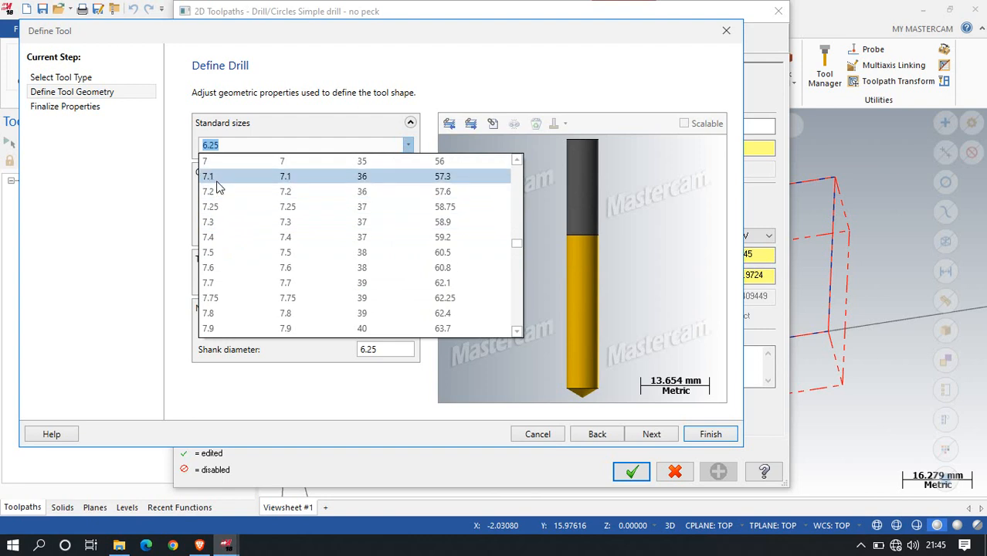
pyautogui.click(217, 192)
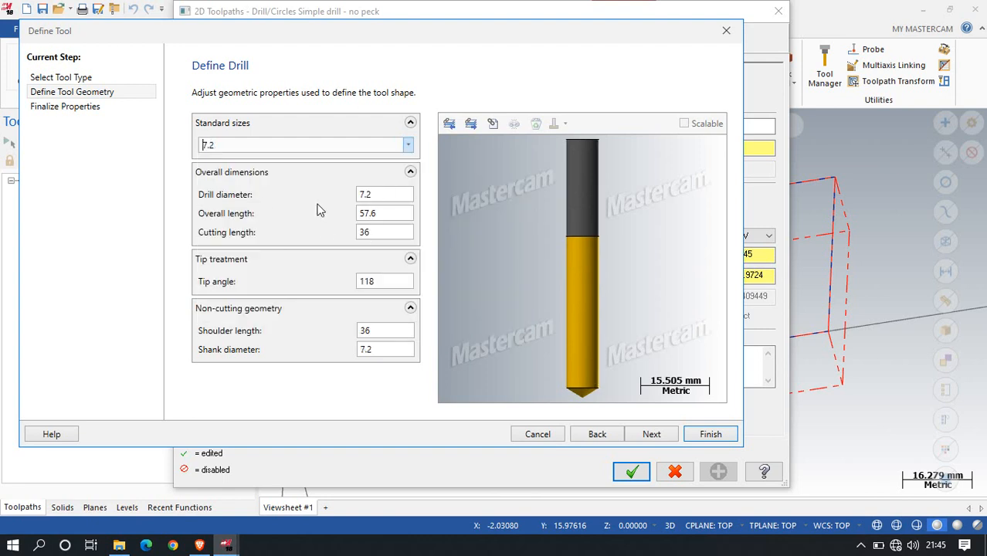
pyautogui.click(652, 434)
pyautogui.click(710, 434)
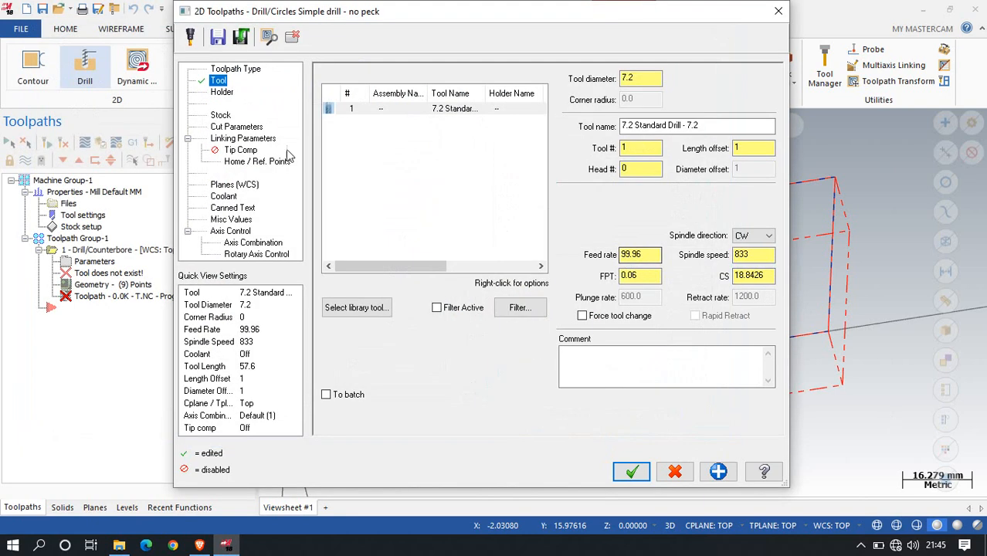
# Try the Use Stock option with Stock Model and Stock Setup as the stock source, and turn it off again.
pyautogui.click(220, 116)
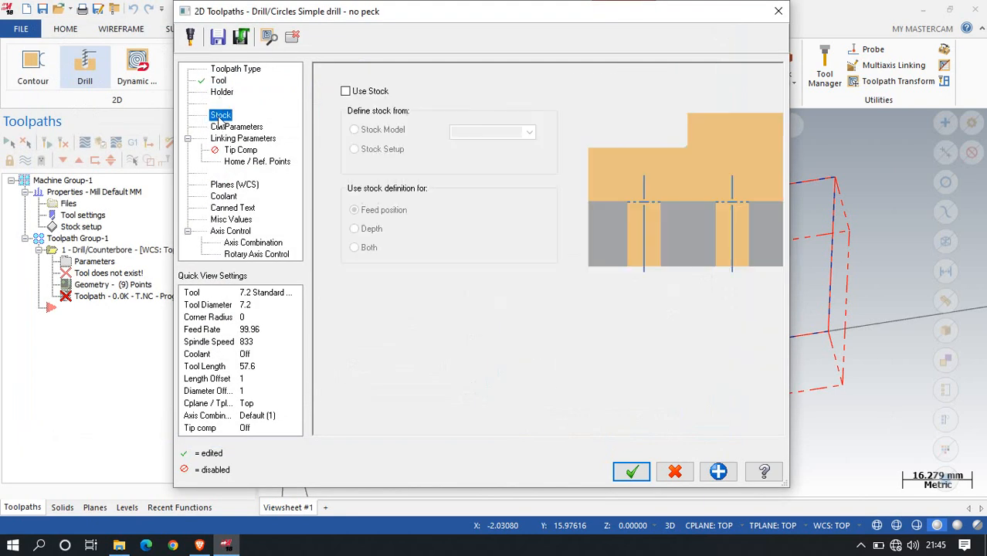
pyautogui.click(346, 92)
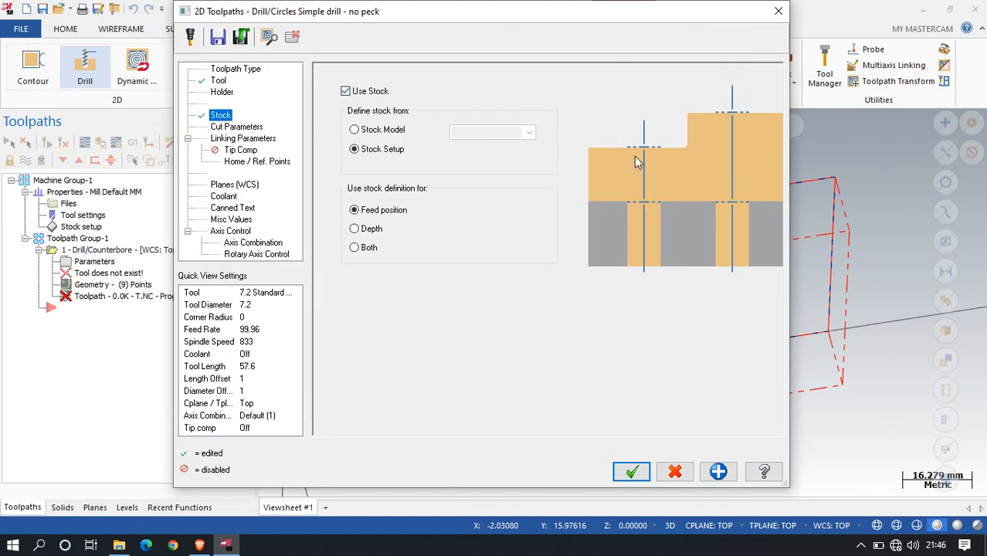
pyautogui.click(402, 131)
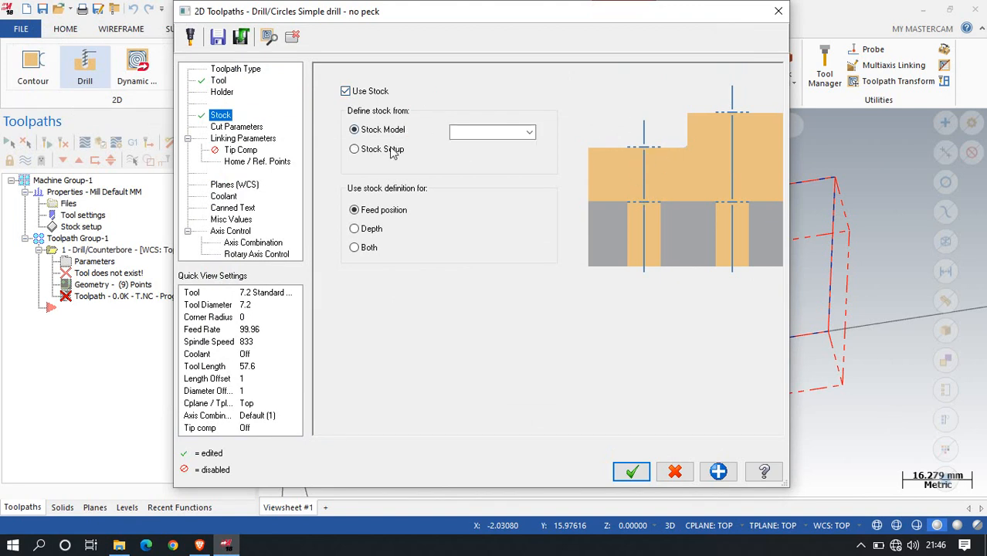
pyautogui.click(385, 150)
pyautogui.click(346, 92)
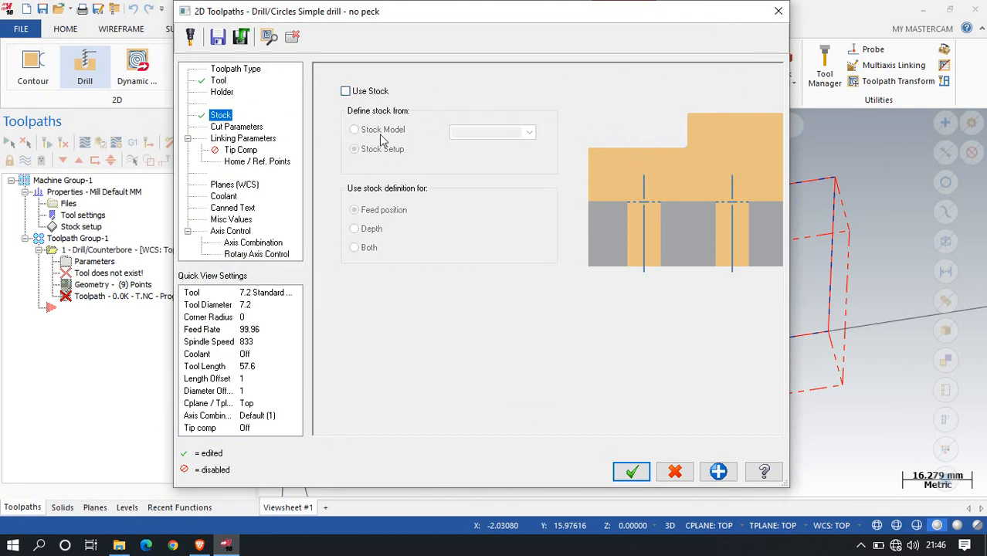
# Try Custom cycle 9 in the cut parameters and return the cycle to Drill/Counterbore.
pyautogui.click(240, 127)
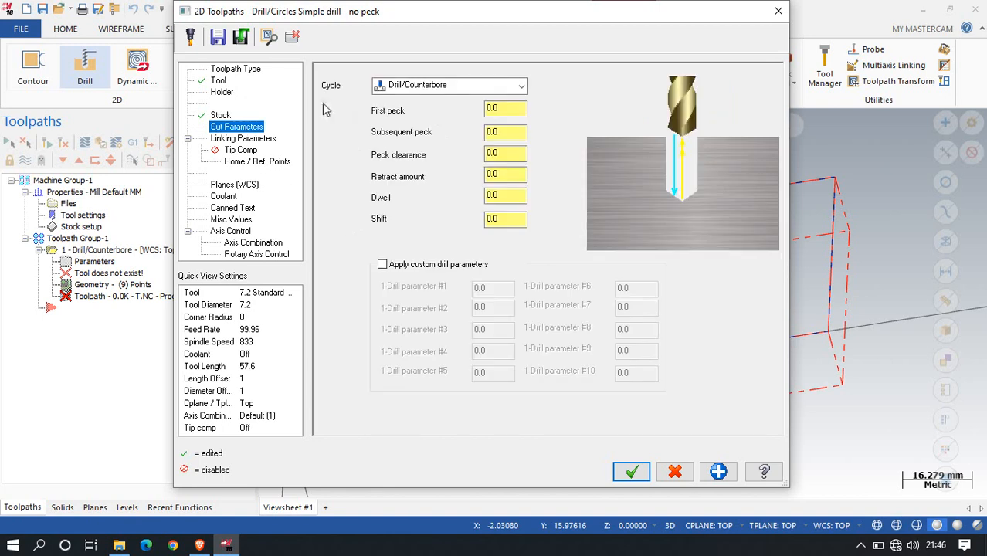
pyautogui.click(523, 85)
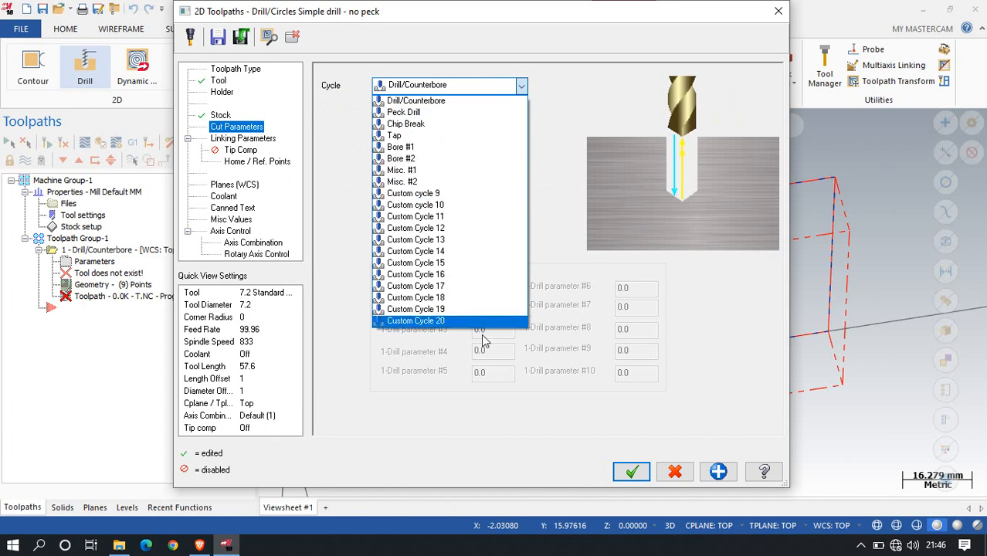
pyautogui.click(442, 195)
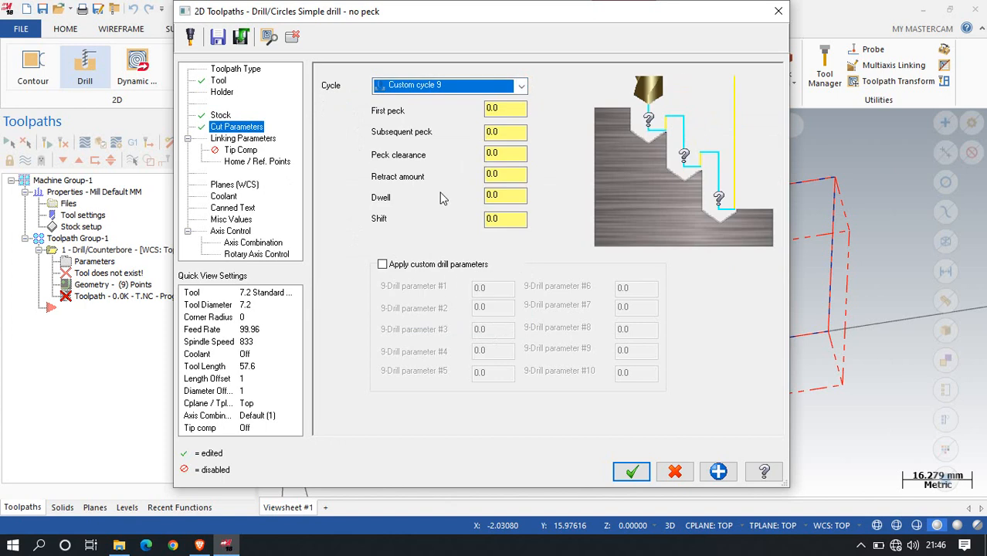
pyautogui.click(500, 108)
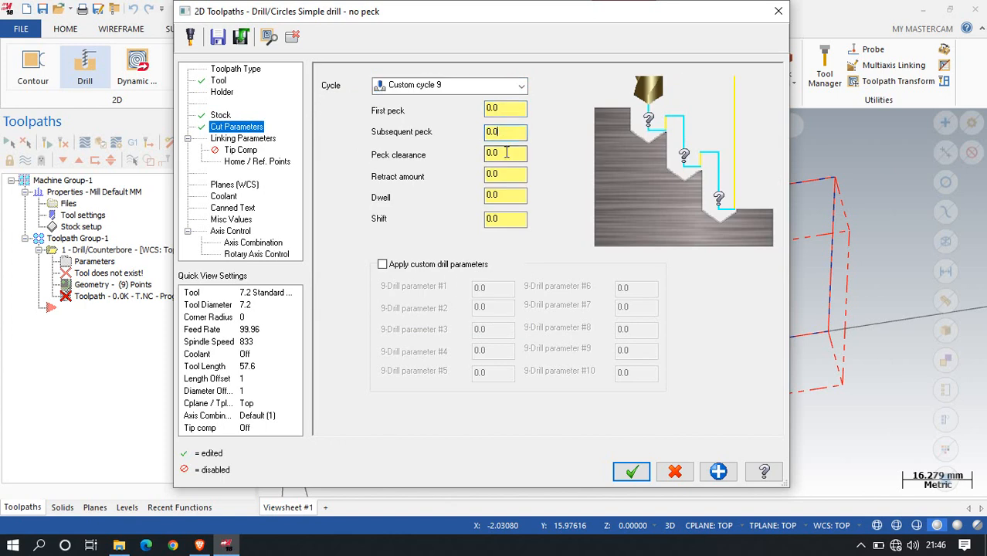
pyautogui.click(521, 86)
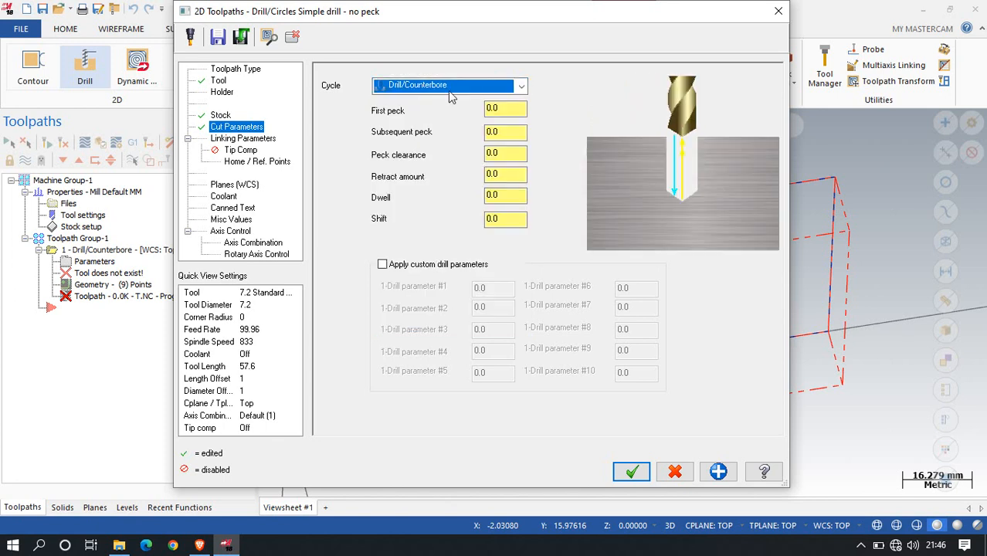
pyautogui.click(507, 110)
# Try the Peck Drill cycle and go through its peck, clearance and retract values.
pyautogui.click(516, 87)
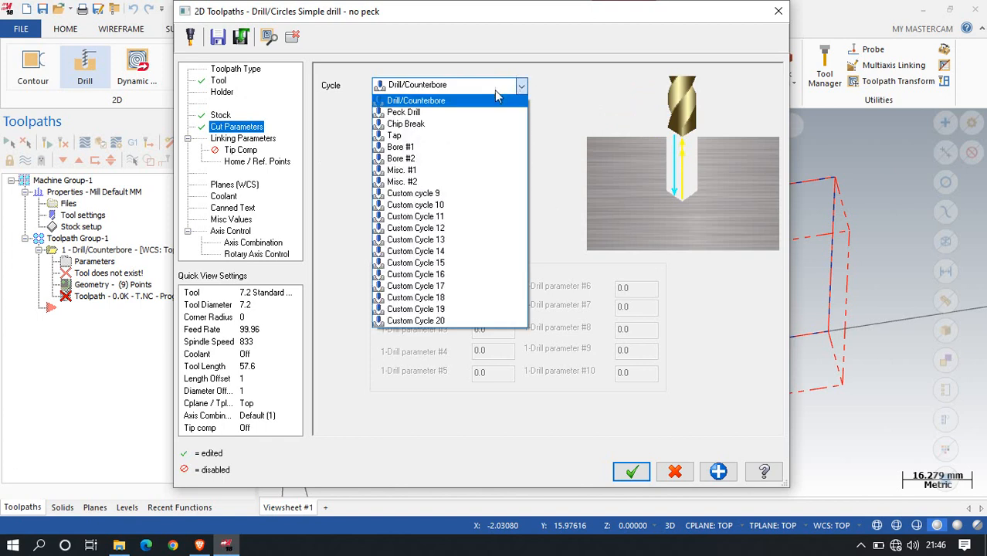
pyautogui.click(442, 108)
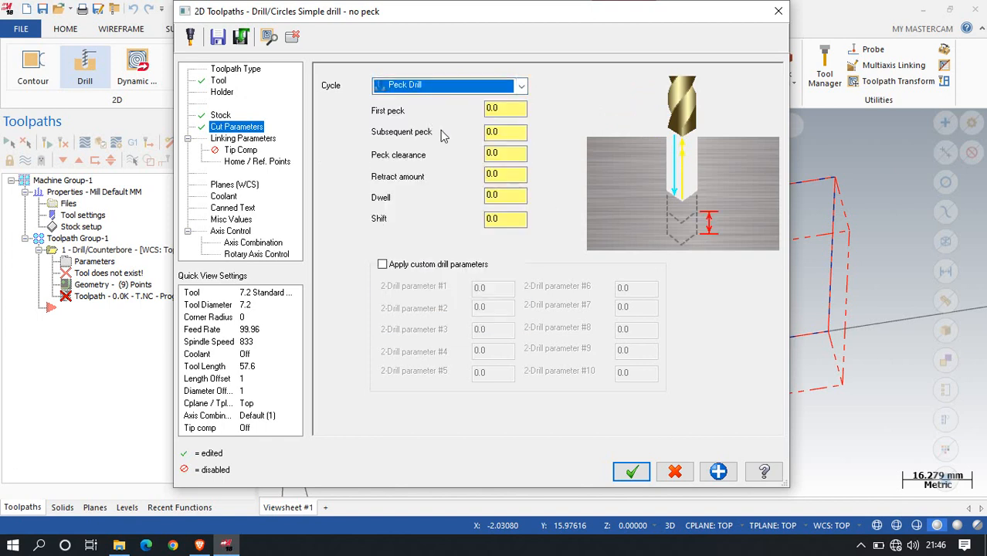
pyautogui.click(494, 108)
pyautogui.click(503, 131)
pyautogui.click(508, 153)
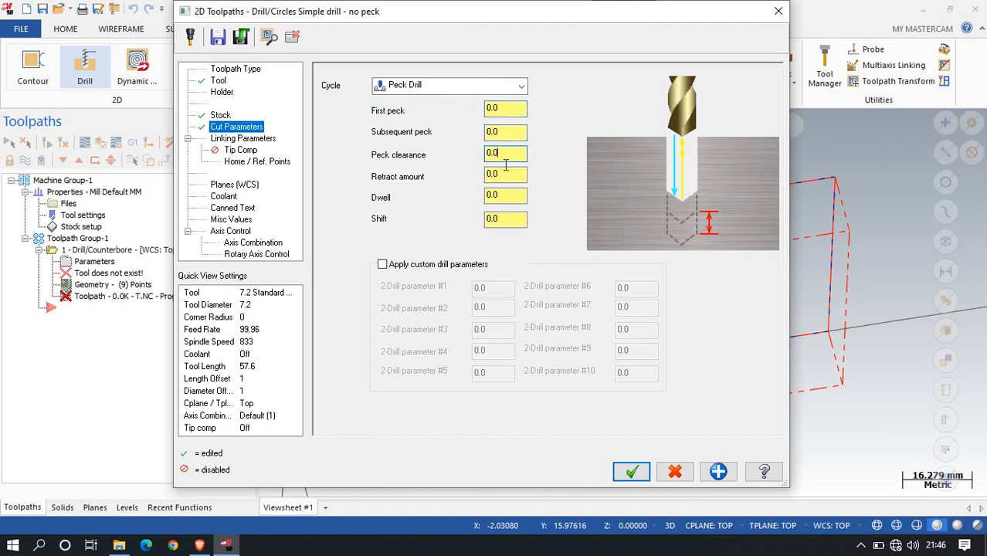
pyautogui.click(505, 176)
# Try the Chip Break cycle and set the cycle back to Drill/Counterbore.
pyautogui.click(522, 88)
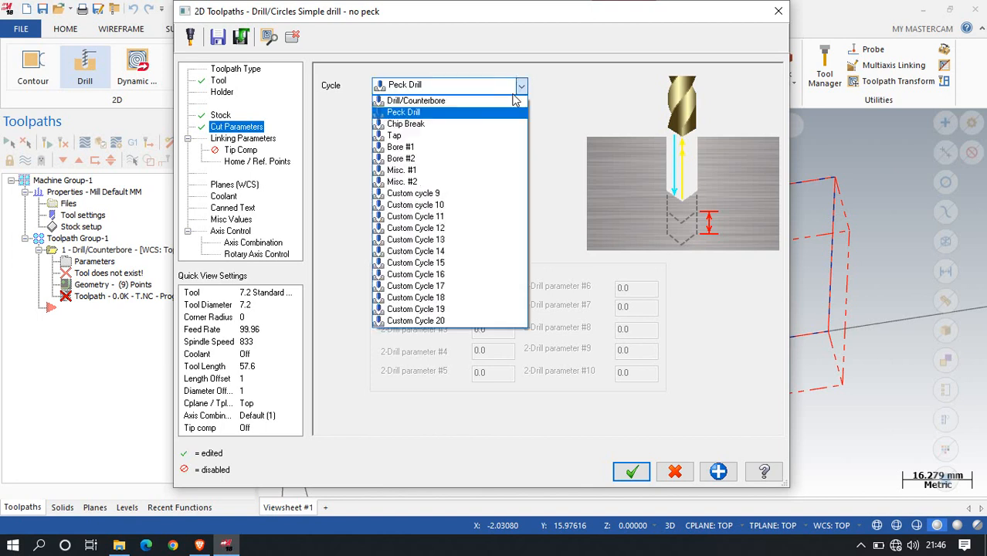
pyautogui.click(446, 124)
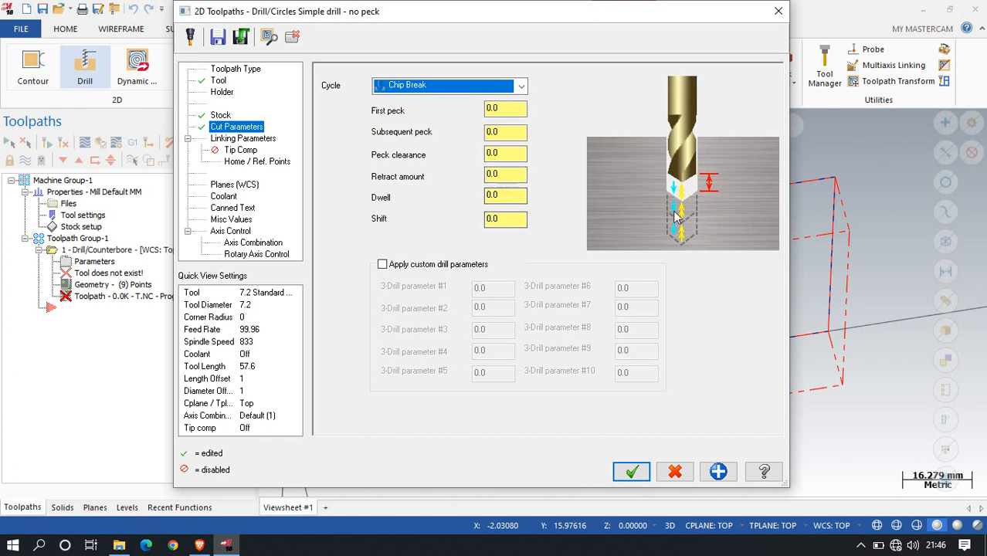
pyautogui.click(522, 86)
pyautogui.click(461, 107)
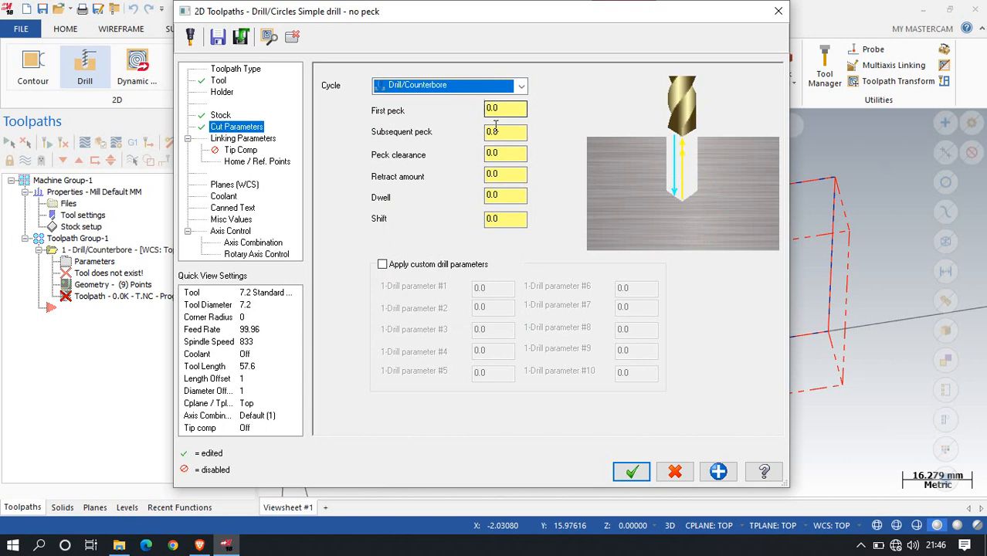
# Set the drilling depth to -10 absolute in the linking parameters and accept the toolpath.
pyautogui.click(241, 139)
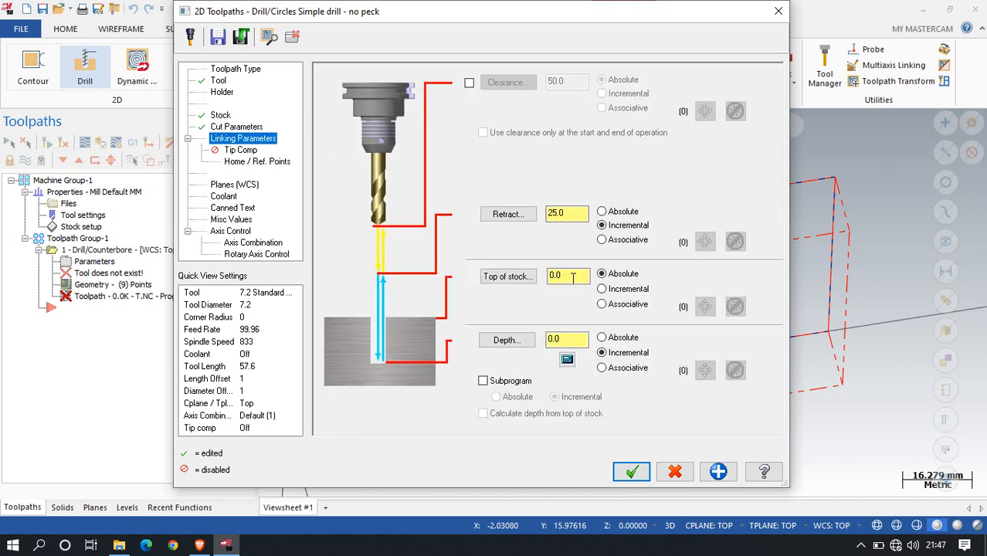
pyautogui.click(618, 340)
pyautogui.click(583, 340)
pyautogui.write('-10')
pyautogui.press('Return')
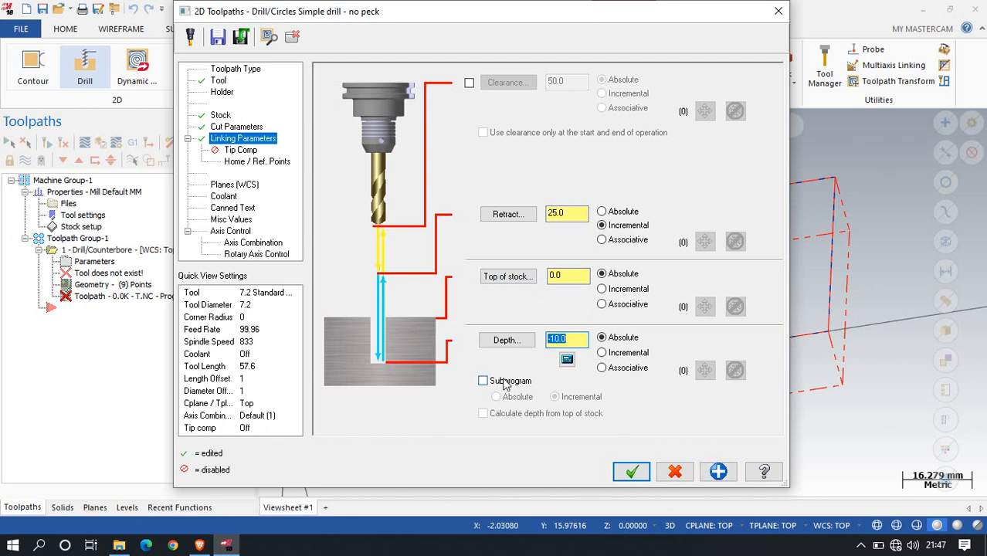
pyautogui.click(631, 472)
# Inspect the drilling toolpath in the 3D view, play its backplot to check the drill's motion between holes, and close the backplot.
pyautogui.scroll(3, 480, 331)
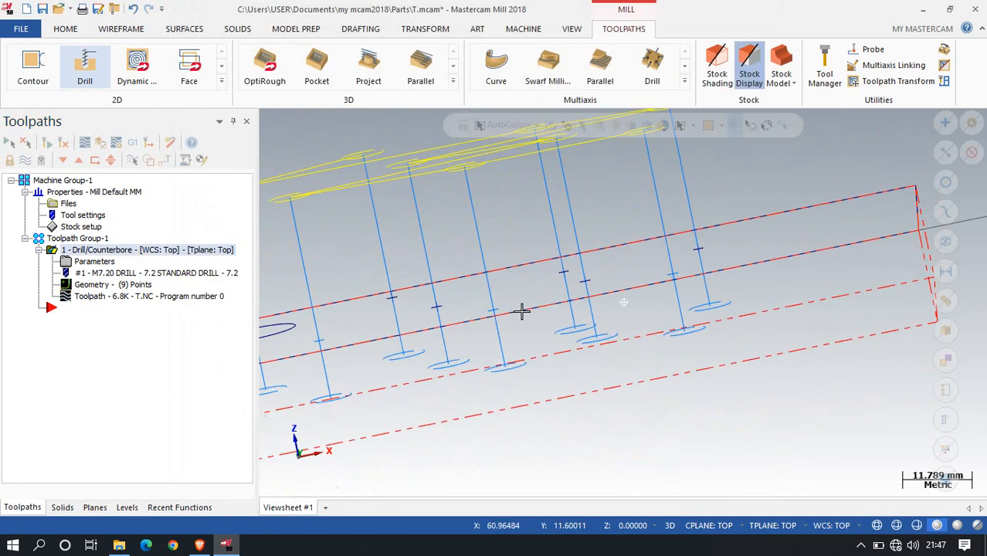
pyautogui.moveTo(499, 301); pyautogui.dragTo(325, 232, button='middle')
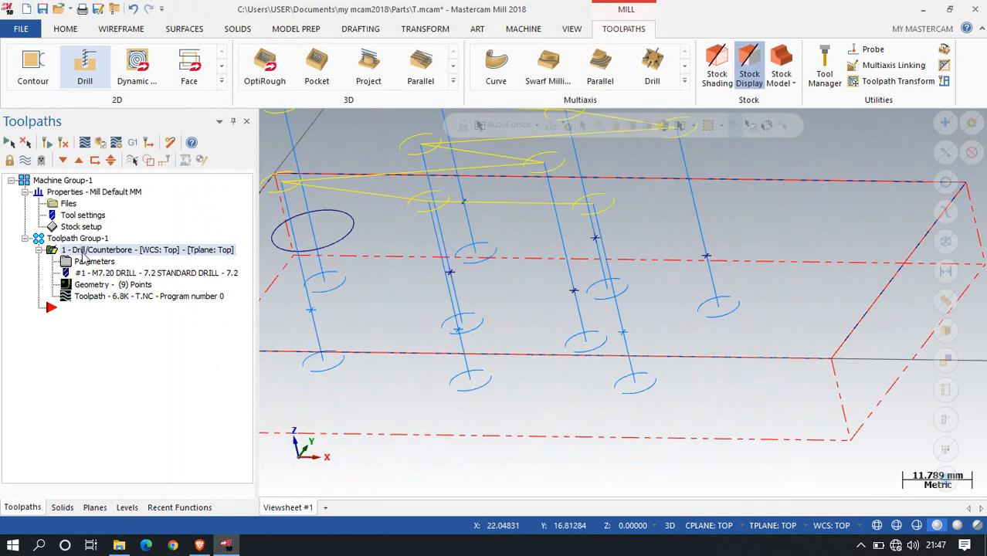
pyautogui.click(87, 145)
pyautogui.scroll(-3, 577, 309)
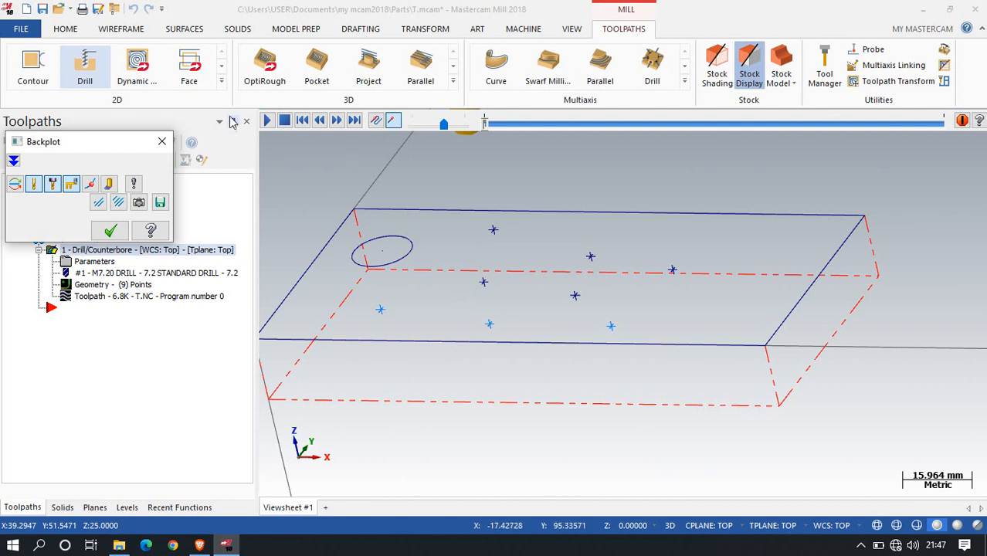
pyautogui.click(266, 120)
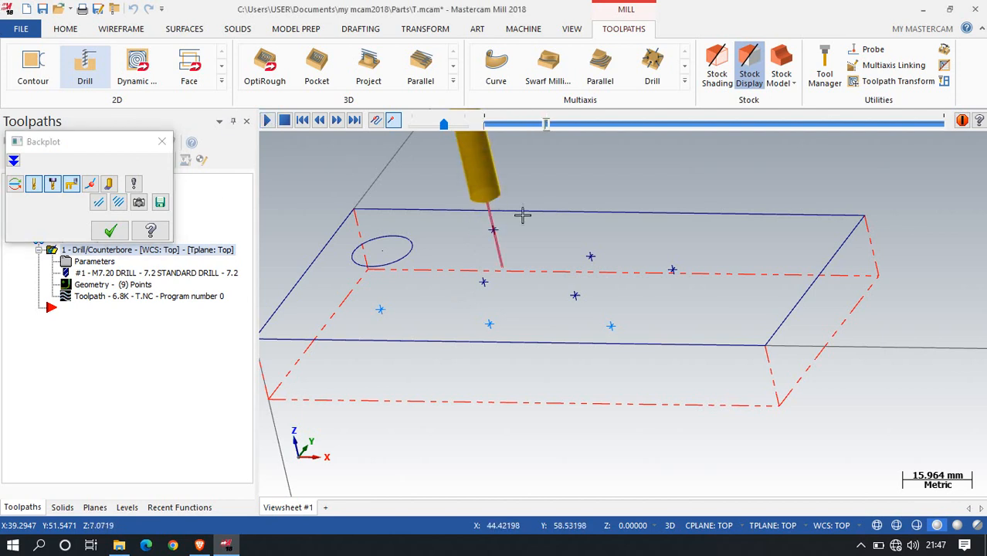
pyautogui.scroll(-2, 487, 249)
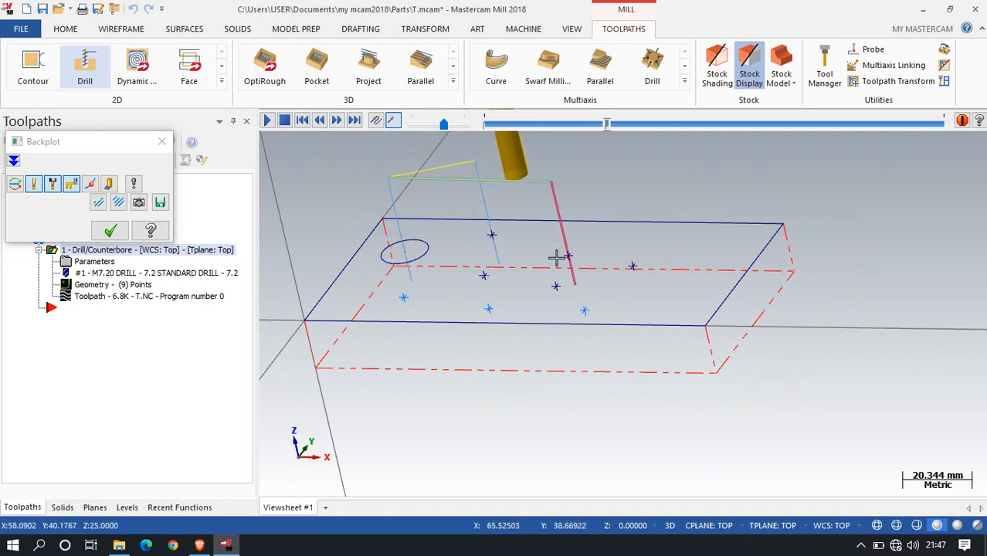
pyautogui.moveTo(574, 260); pyautogui.dragTo(566, 240, button='middle')
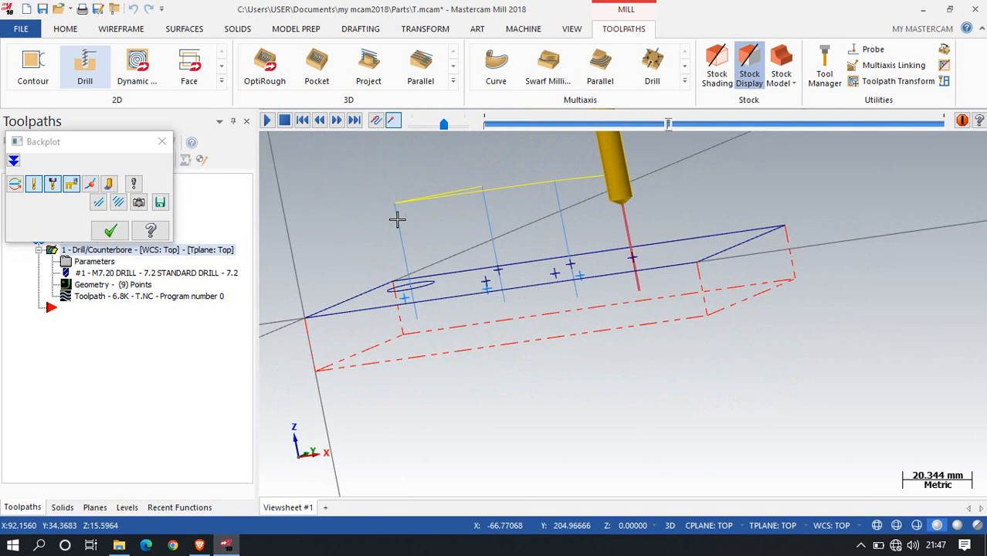
pyautogui.click(115, 232)
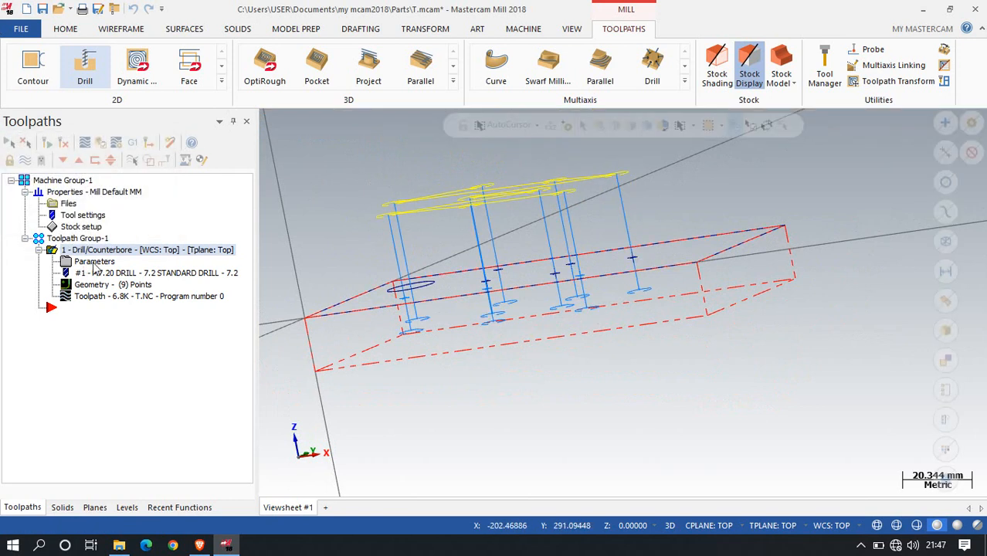
# Set the drilling operation's retract height to 6 incremental in the linking parameters, accept it and regenerate the toolpath.
pyautogui.click(94, 261)
pyautogui.click(574, 214)
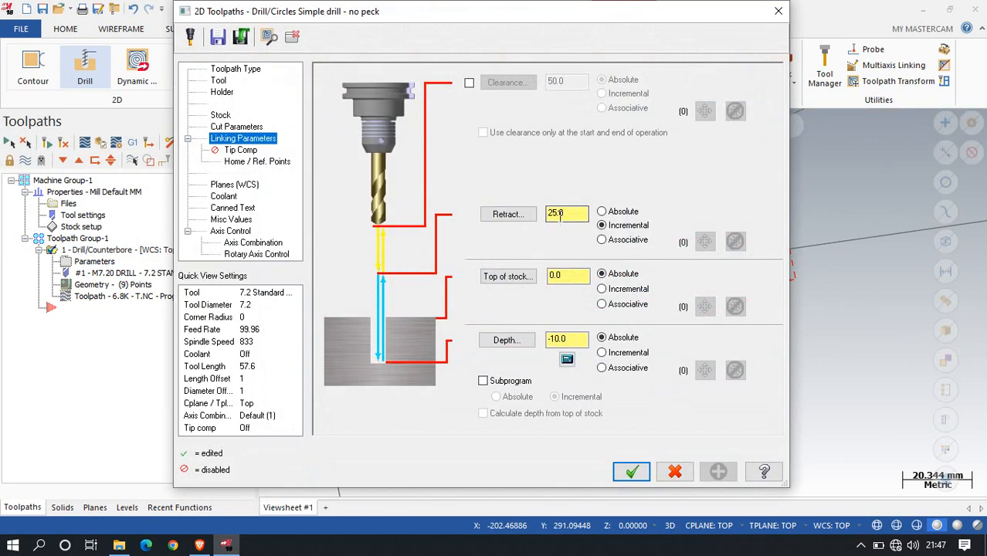
pyautogui.doubleClick(574, 214)
pyautogui.write('6.0')
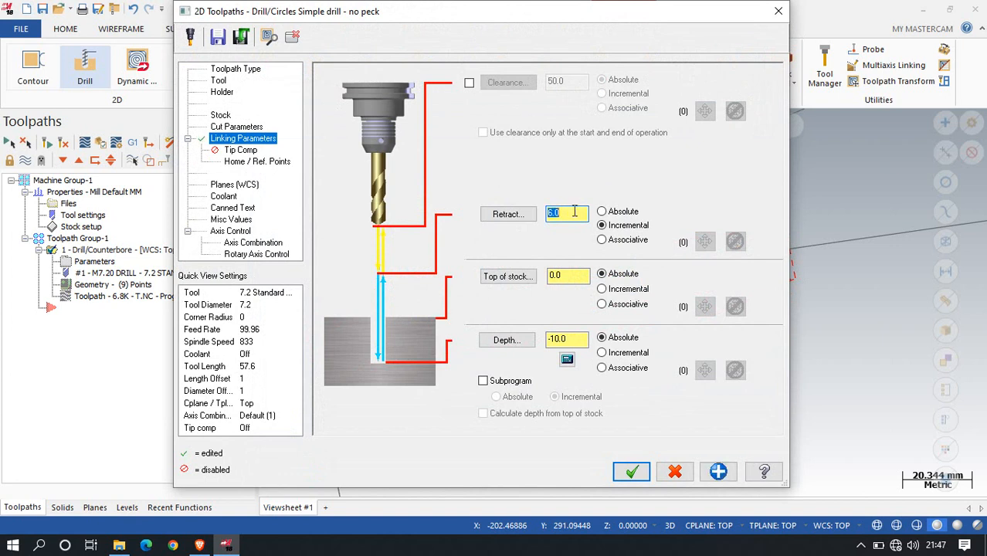
pyautogui.click(631, 472)
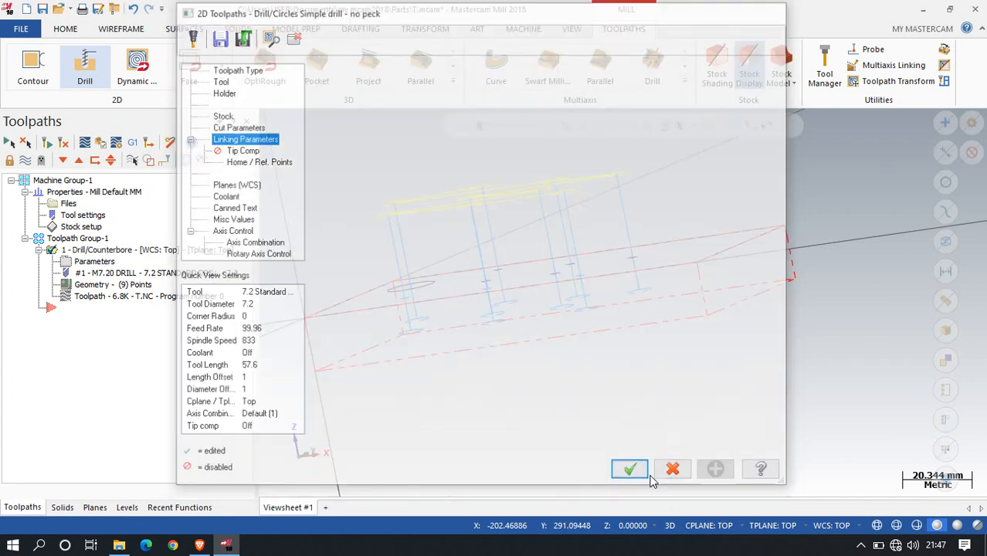
pyautogui.click(46, 143)
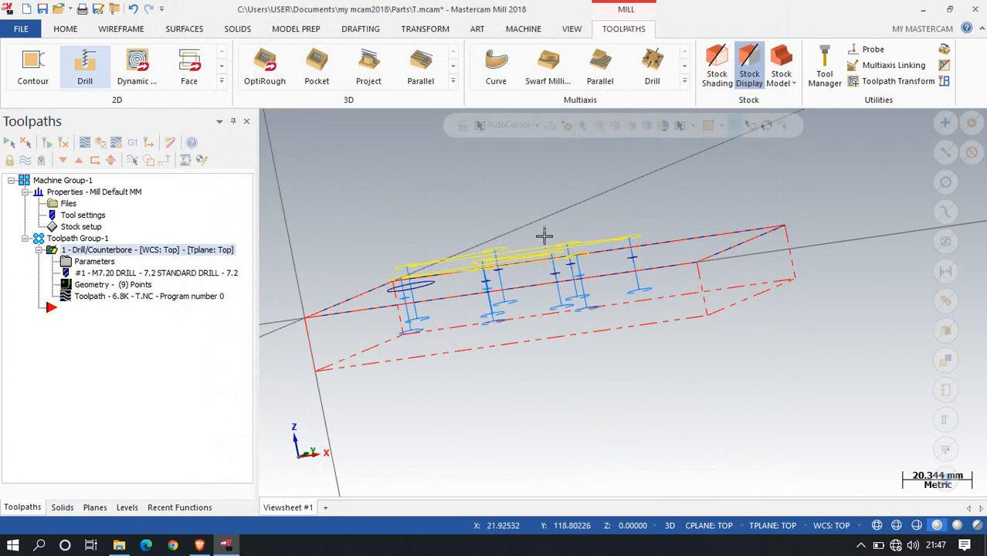
# Change the drilling operation's cycle to Peck Drill in its cut parameters.
pyautogui.scroll(2, 466, 263)
pyautogui.moveTo(467, 262); pyautogui.dragTo(468, 312, button='middle')
pyautogui.scroll(-2, 287, 289)
pyautogui.click(94, 261)
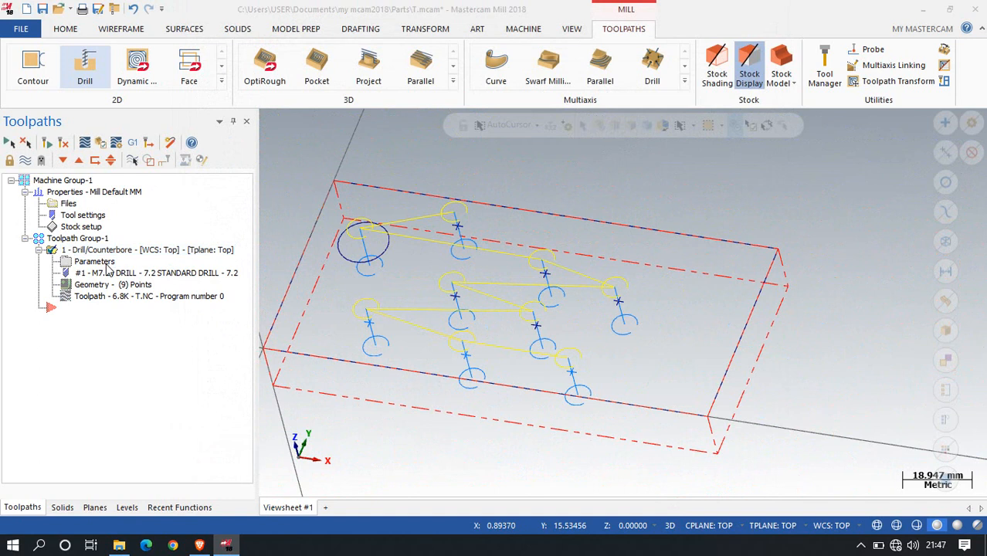
pyautogui.click(226, 127)
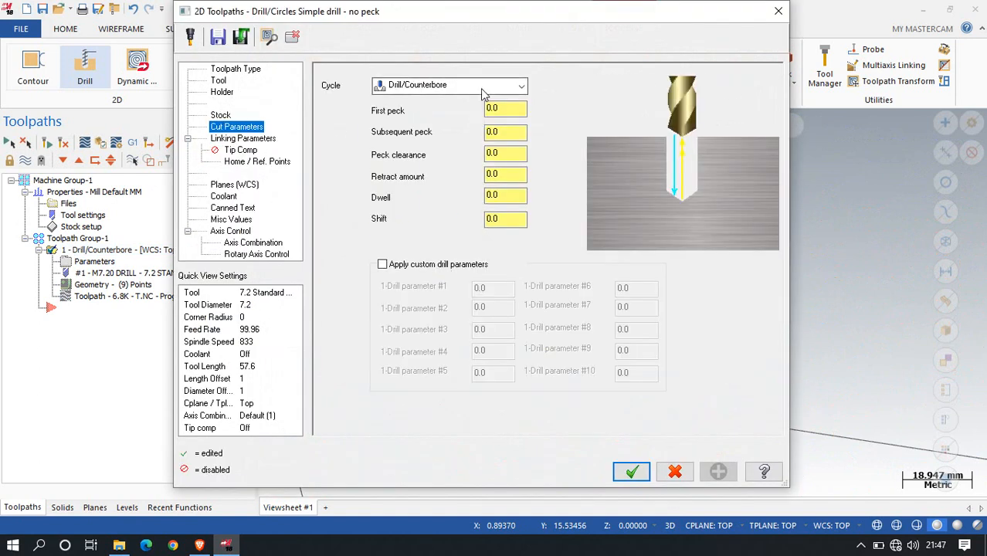
pyautogui.click(476, 86)
pyautogui.click(449, 113)
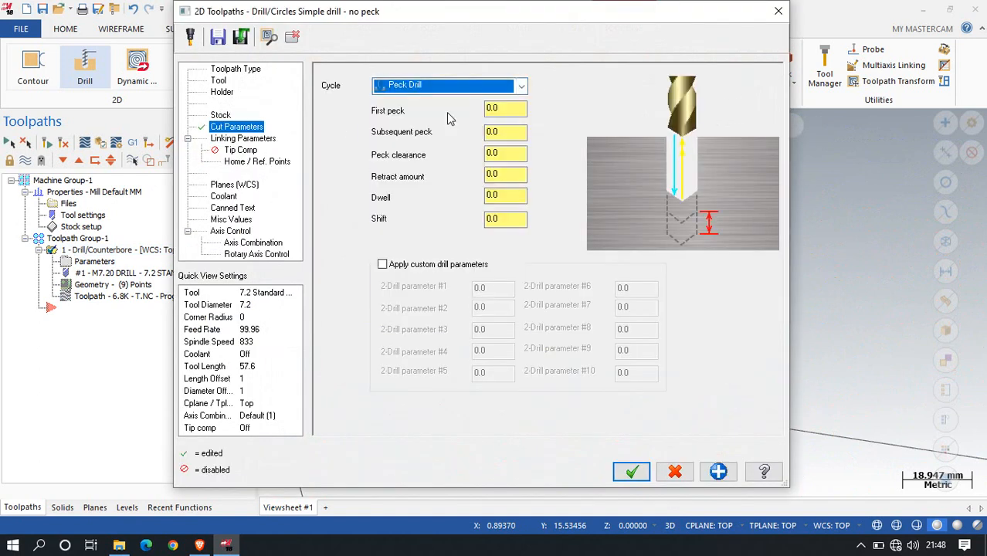
# Set first peck to 2, subsequent peck to 3, peck clearance to 3 and retract amount to 5, and regenerate the toolpath.
pyautogui.click(499, 109)
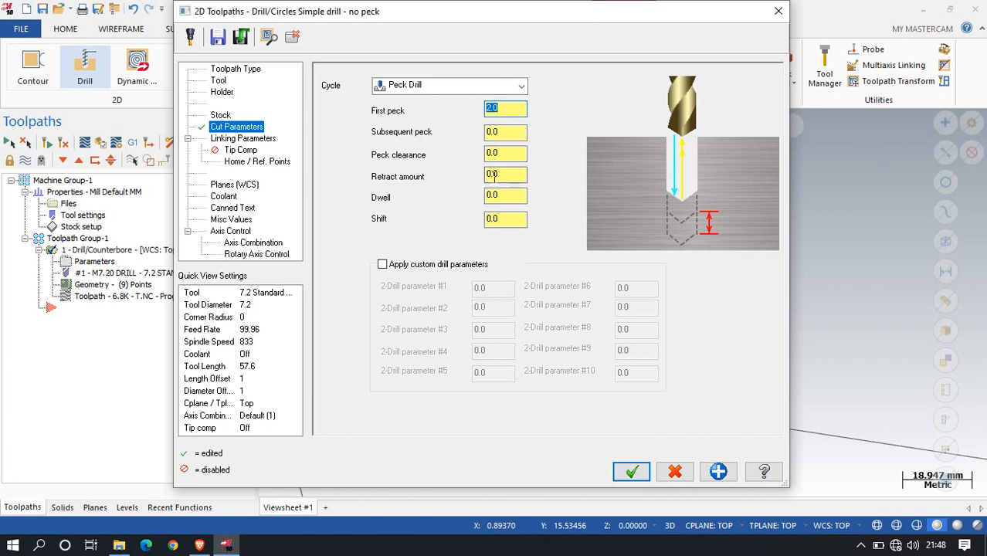
pyautogui.click(508, 132)
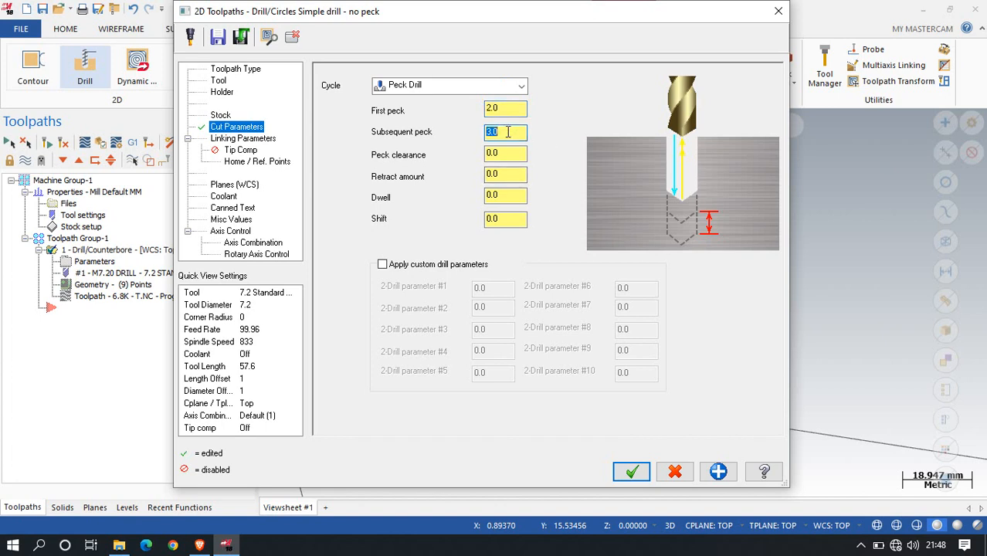
pyautogui.click(502, 153)
pyautogui.click(509, 171)
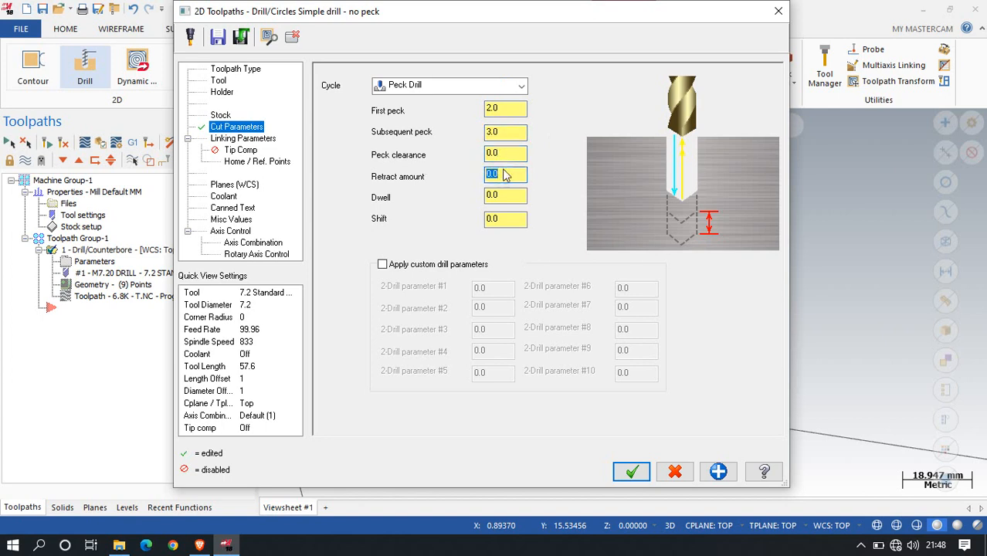
pyautogui.click(503, 153)
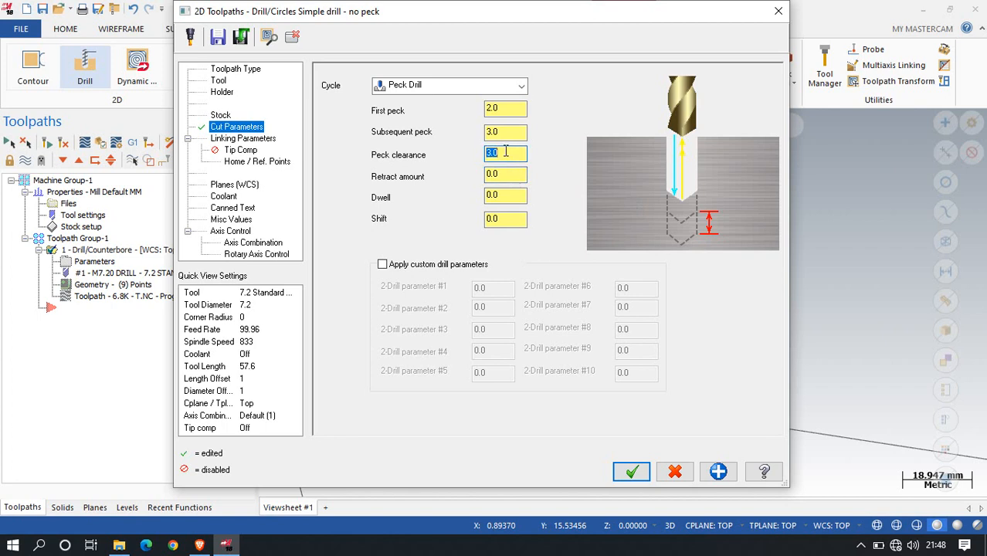
pyautogui.click(506, 173)
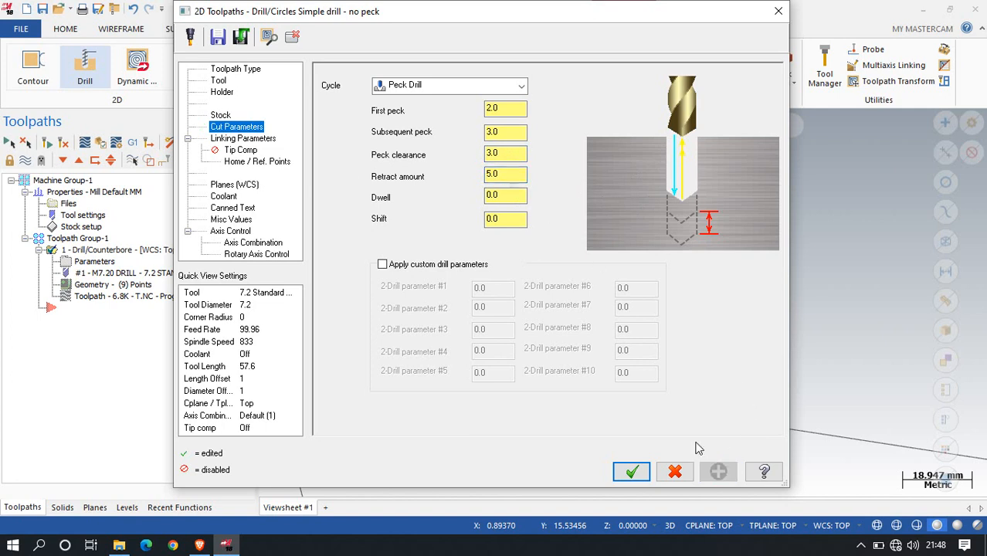
pyautogui.click(631, 472)
pyautogui.click(46, 143)
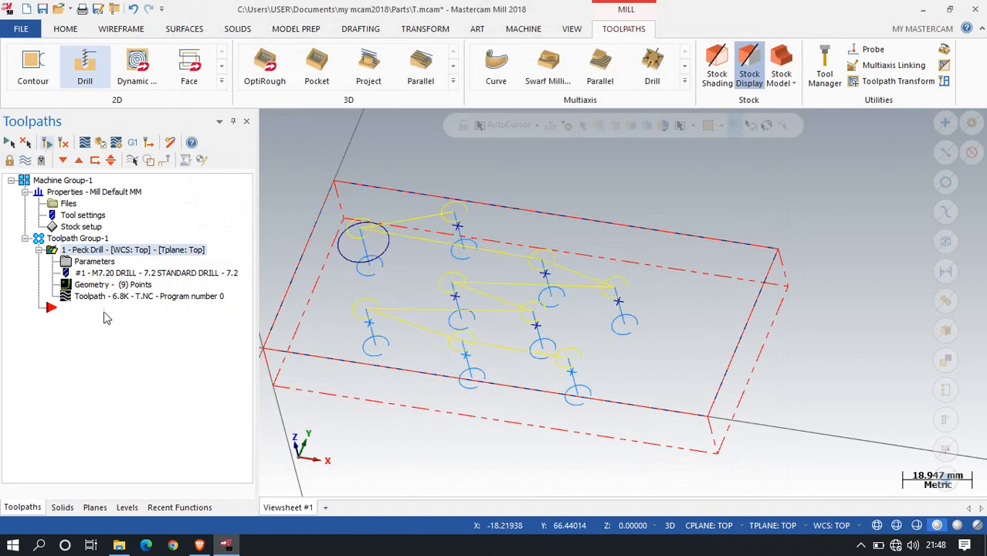
# Simulate the peck drilling in Verify at a slow playback speed, examine the pecking motion from a low side angle, and pause the playback.
pyautogui.click(99, 144)
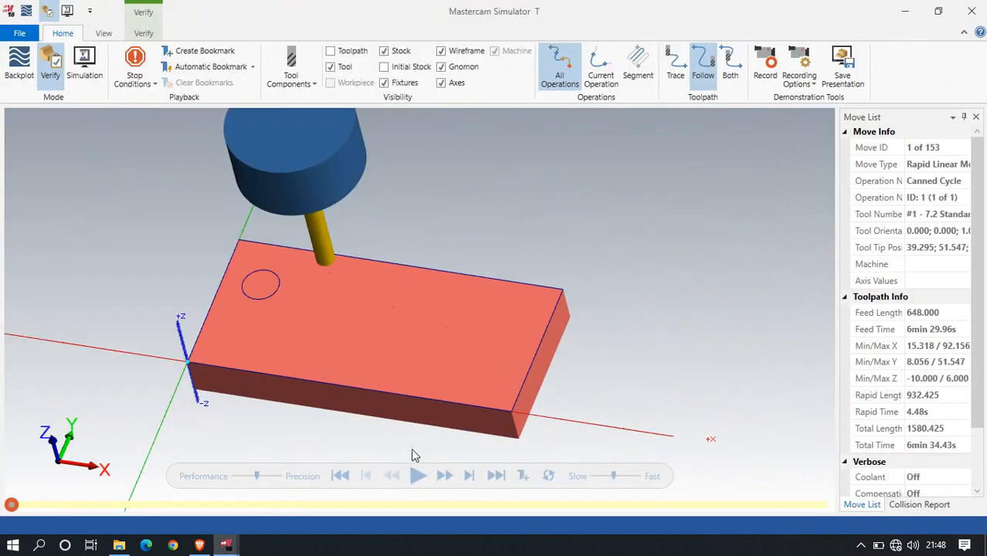
pyautogui.moveTo(616, 477); pyautogui.dragTo(606, 476)
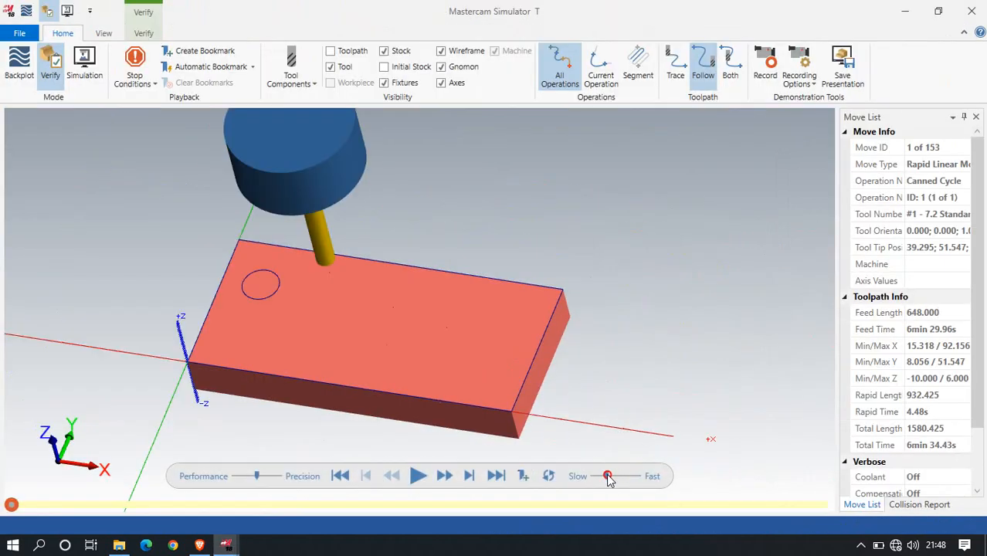
pyautogui.click(417, 476)
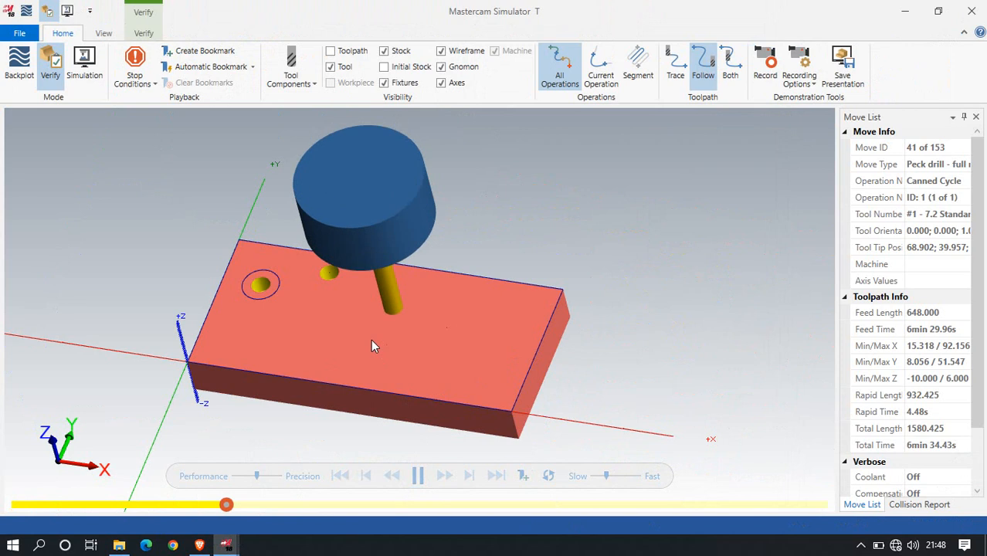
pyautogui.click(420, 475)
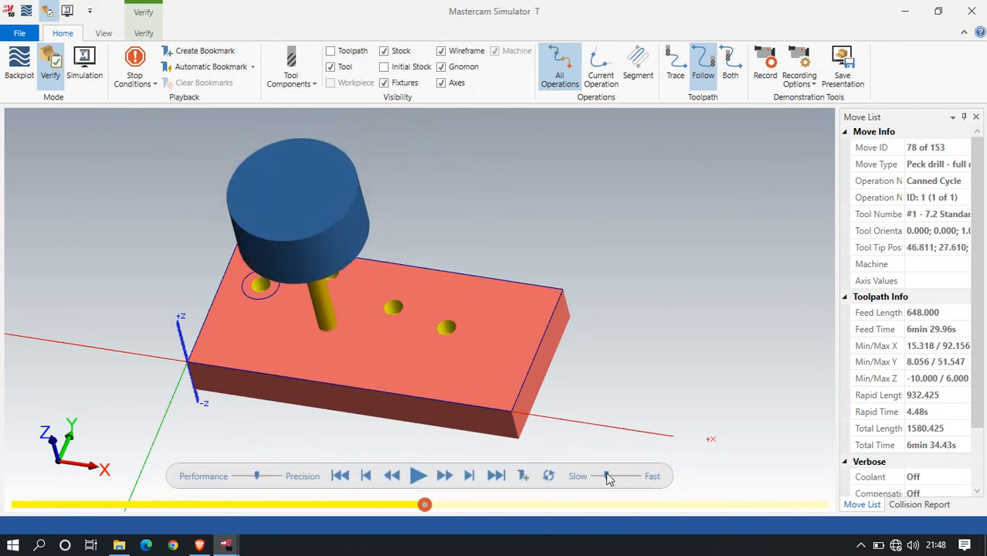
pyautogui.moveTo(605, 477); pyautogui.dragTo(593, 476)
pyautogui.click(415, 479)
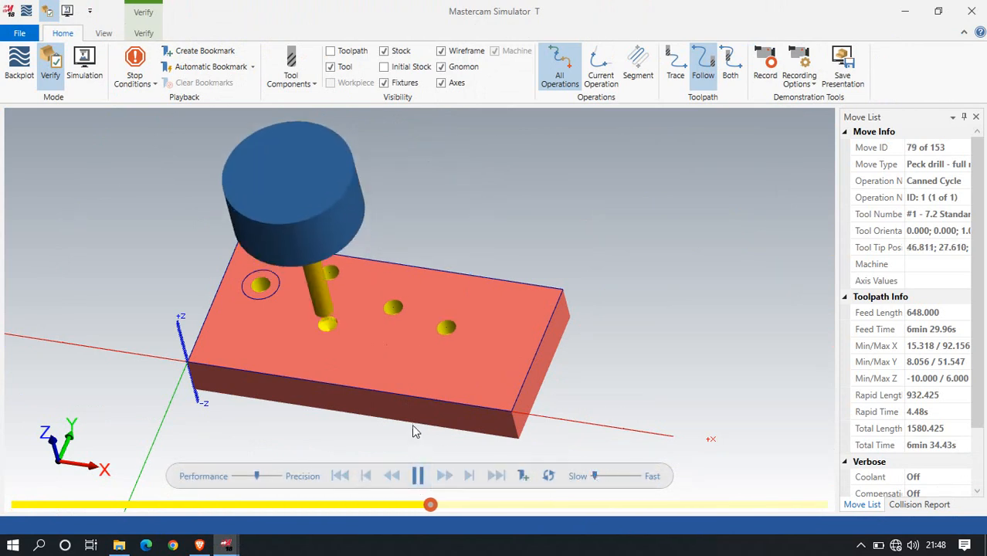
pyautogui.moveTo(393, 379); pyautogui.dragTo(390, 343, button='middle')
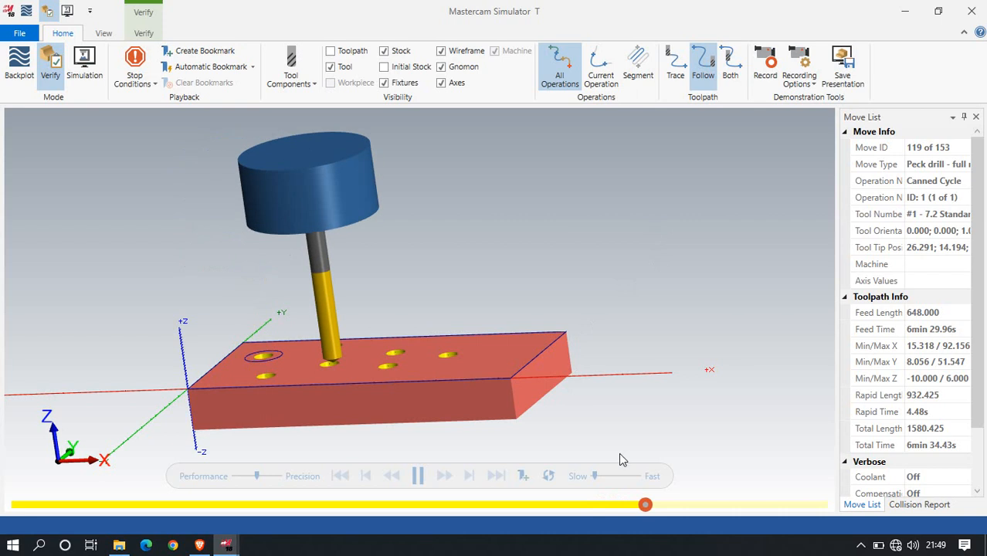
pyautogui.click(418, 476)
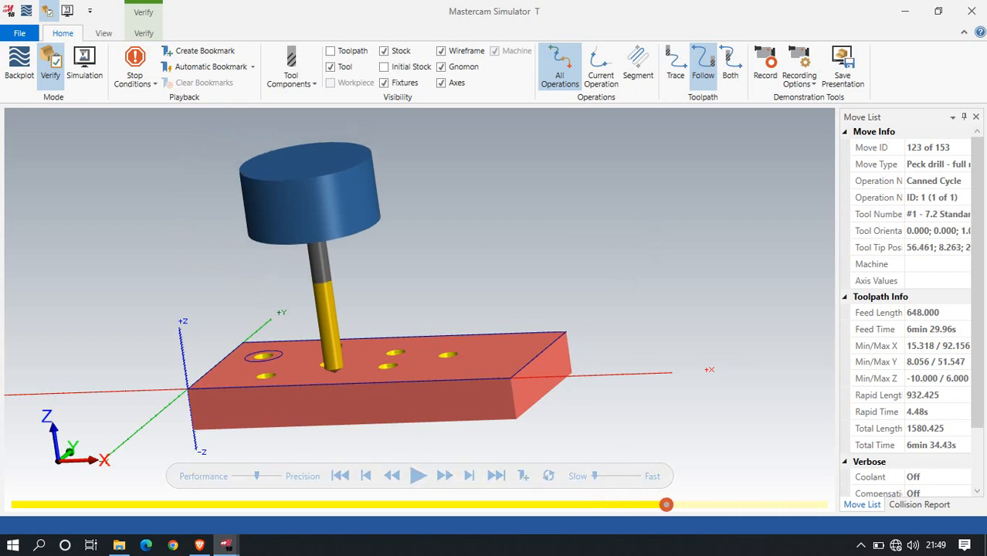